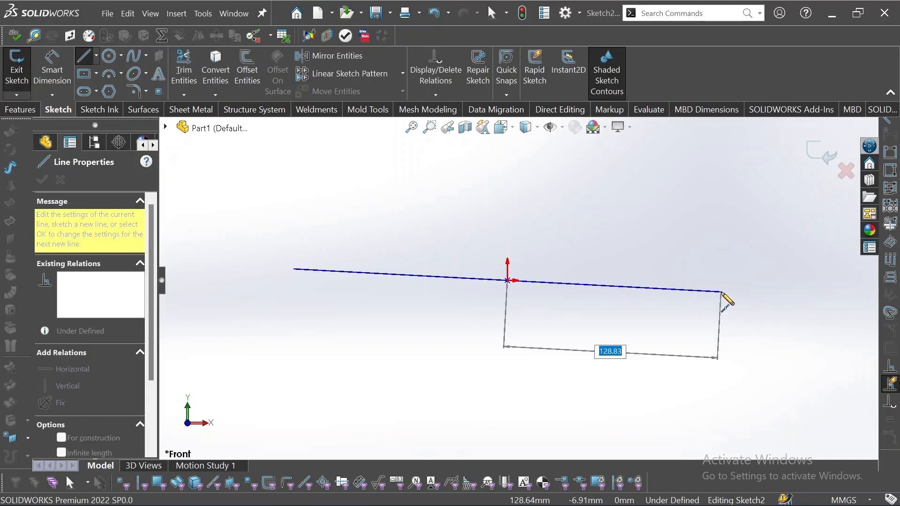
Draw the U outline from the origin baseline around both uprights, closing at the bottom-left corner.
click(730, 281)
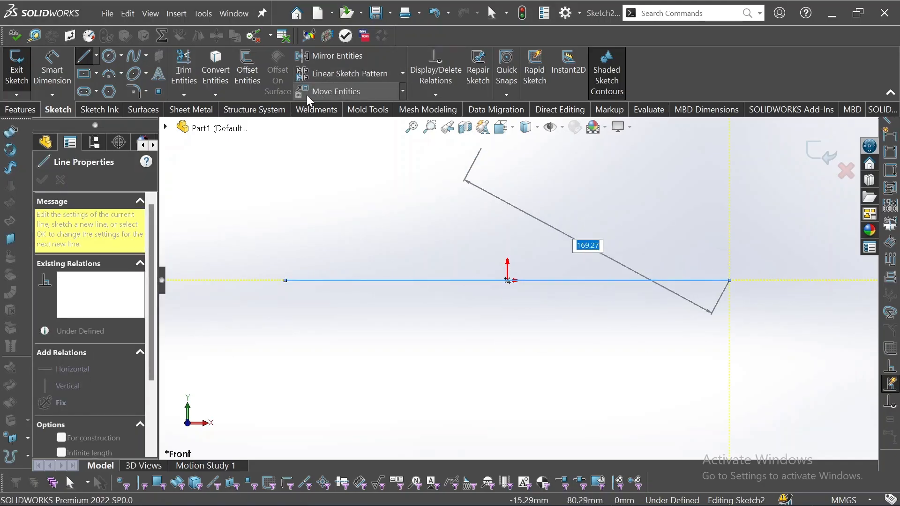
click(21, 107)
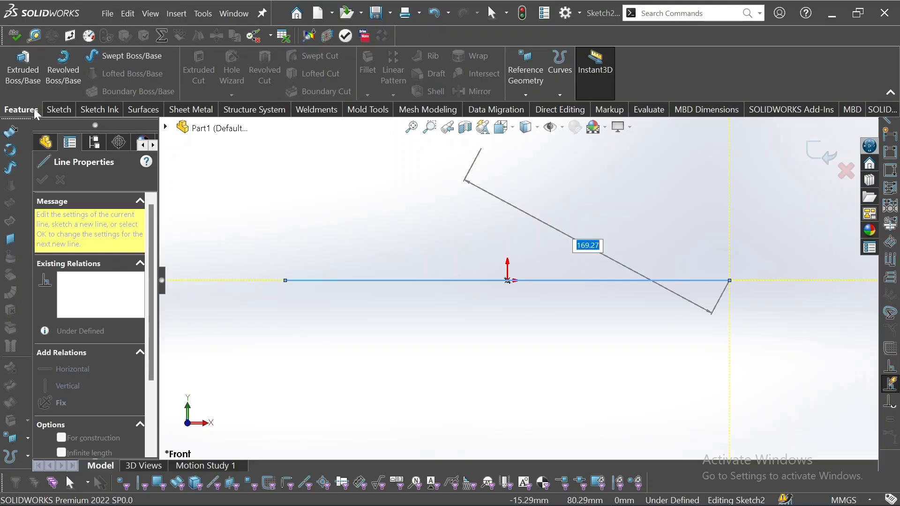
click(55, 111)
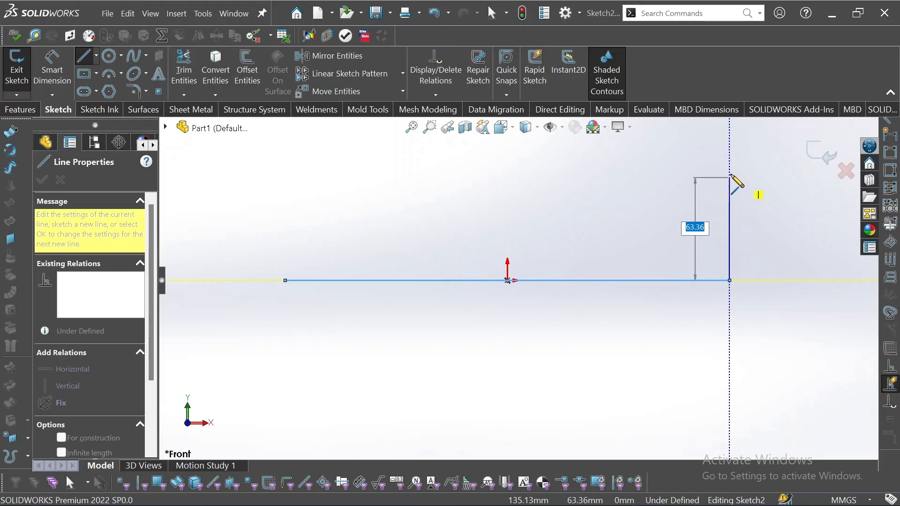
click(730, 160)
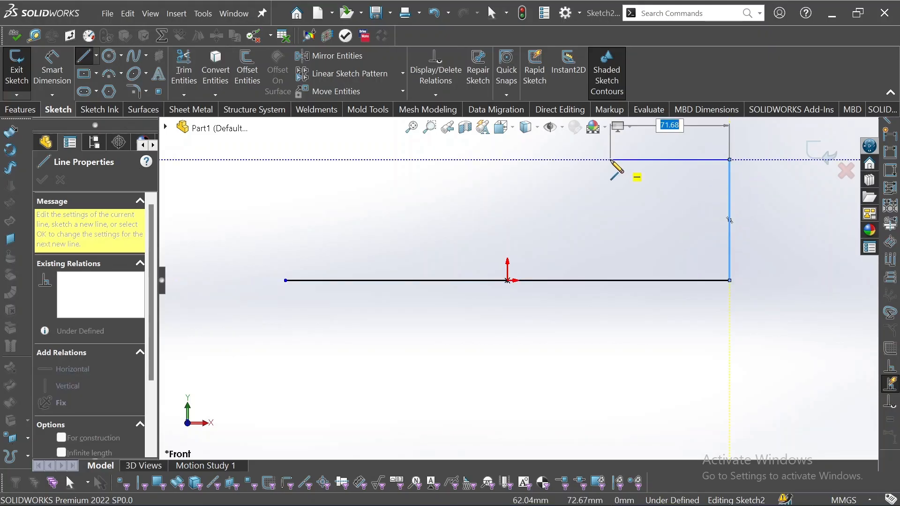
click(651, 161)
click(650, 236)
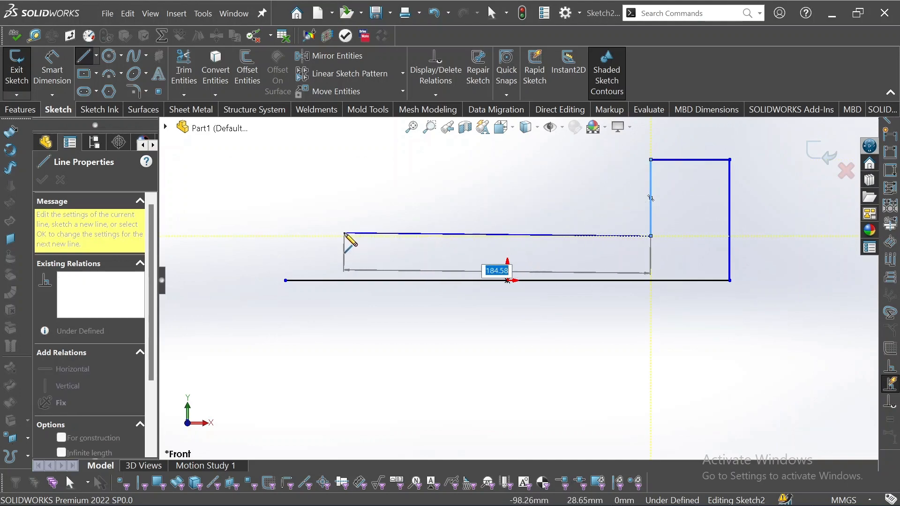
click(364, 236)
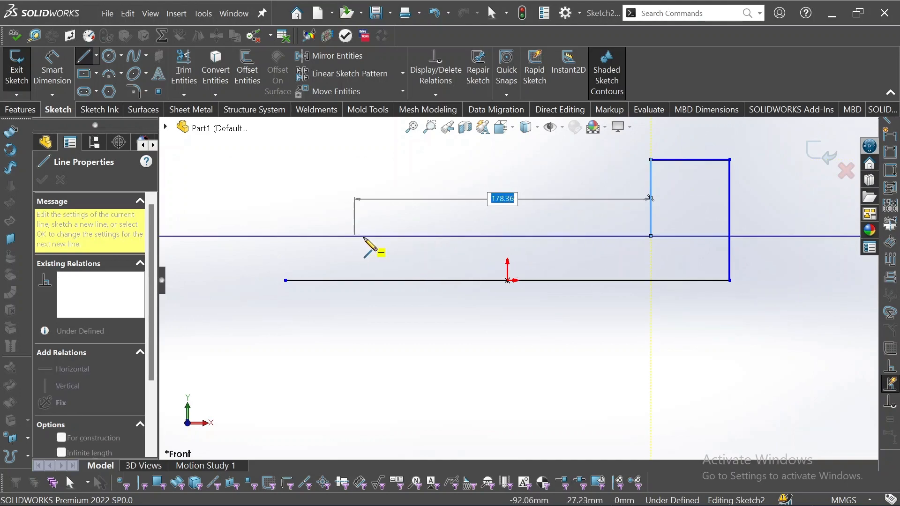
click(364, 160)
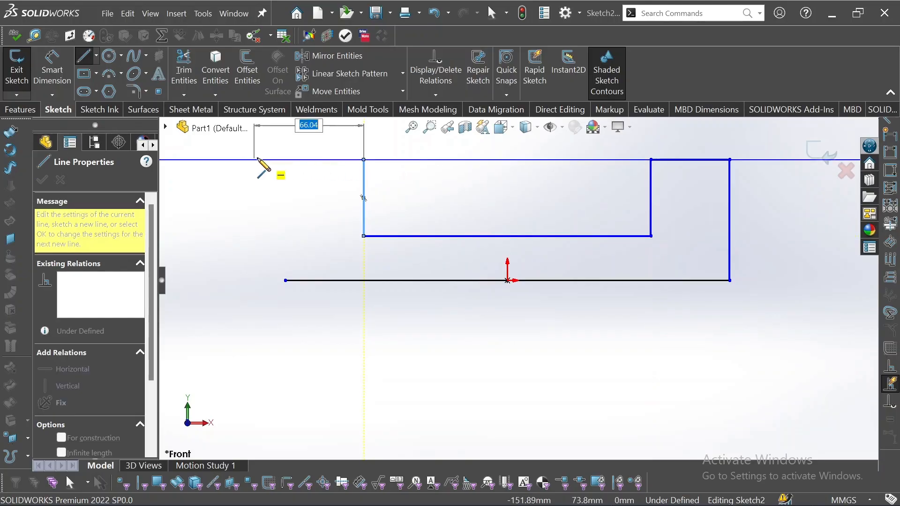
click(285, 160)
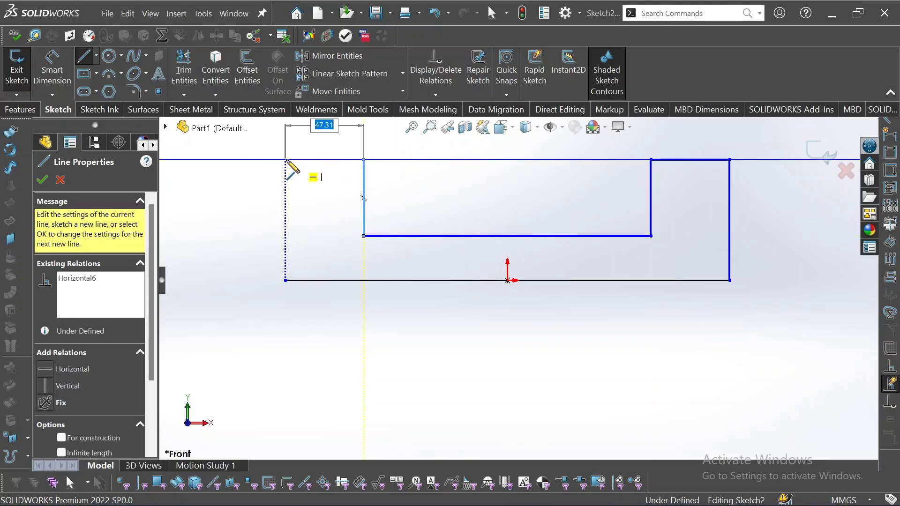
click(286, 281)
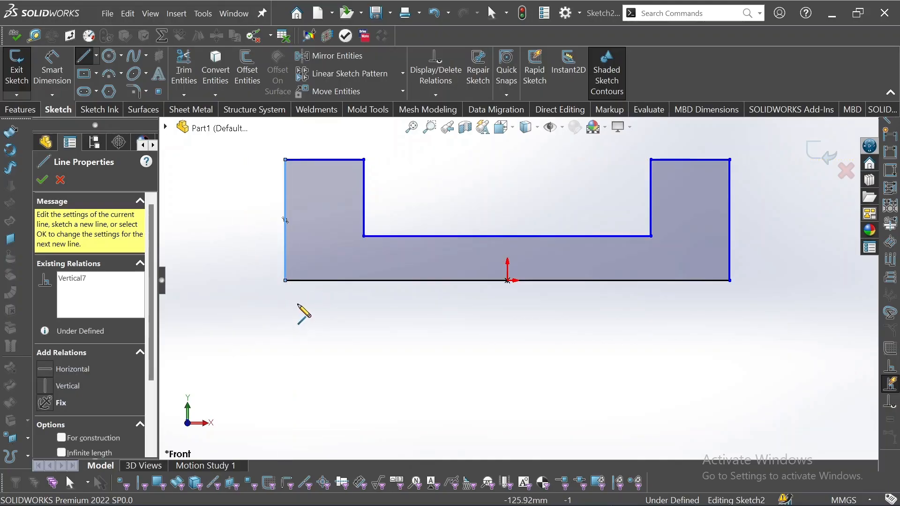
Exit the Line tool, leaving the closed U profile shaded in the sketch.
key(Escape)
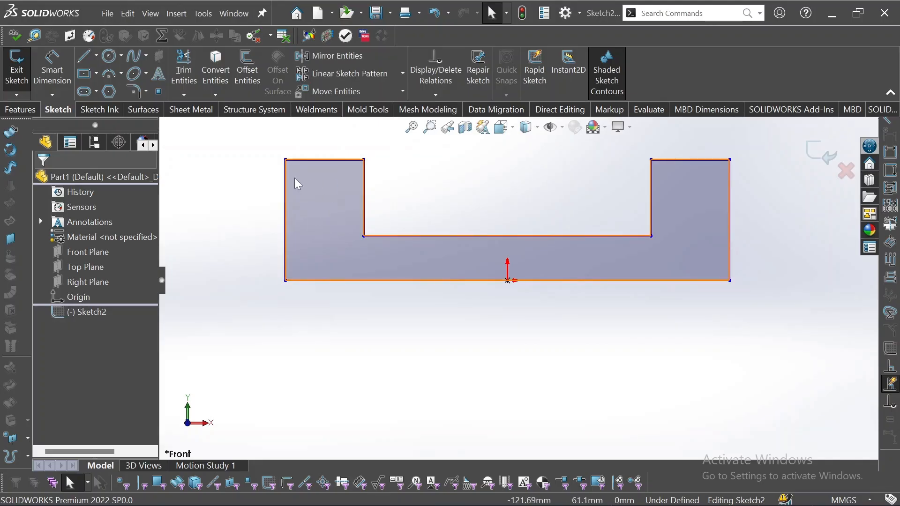
Sketch a small circle centred inside the left upright of the U profile.
click(109, 56)
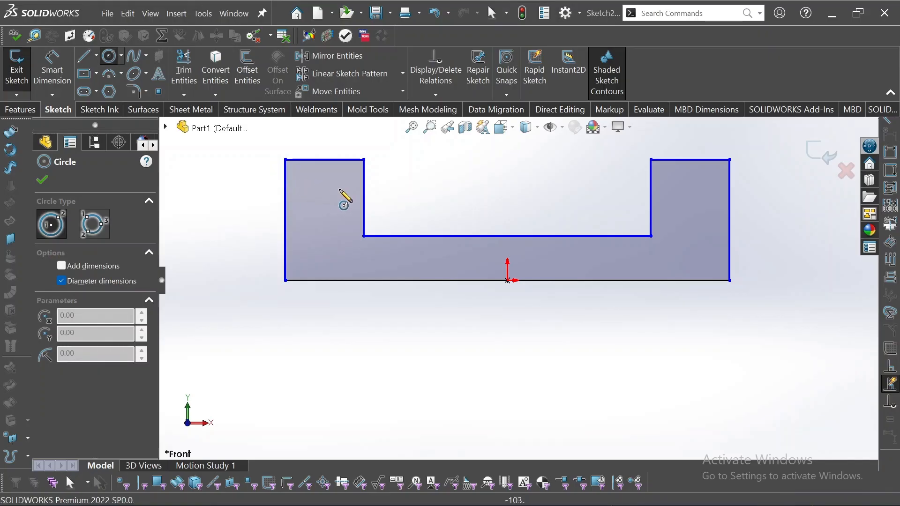
click(322, 192)
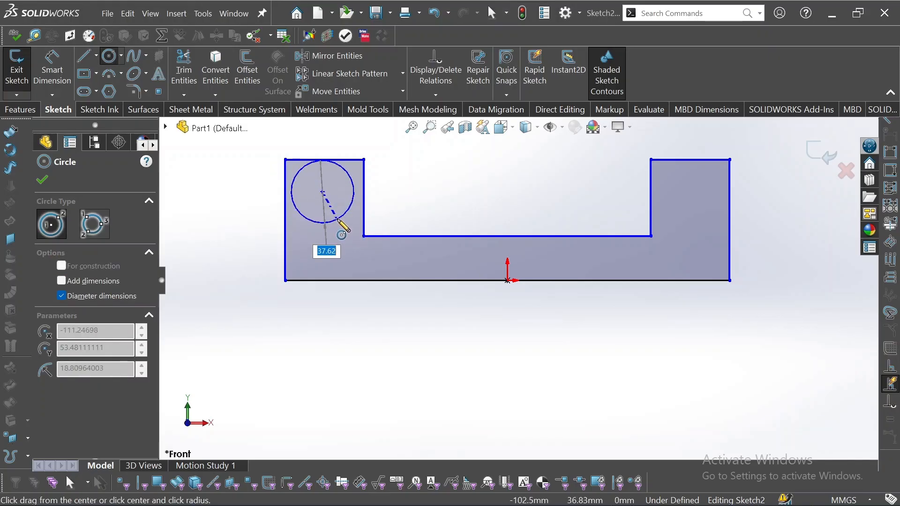
click(334, 214)
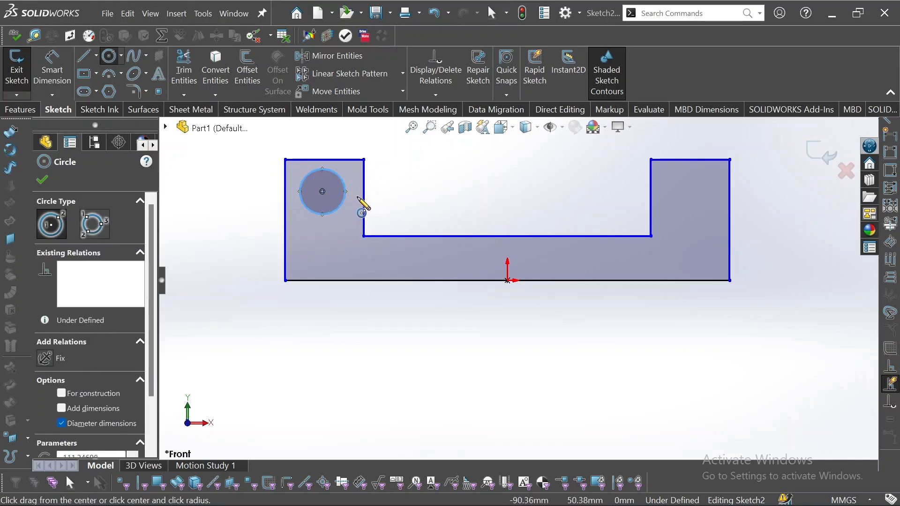
key(Escape)
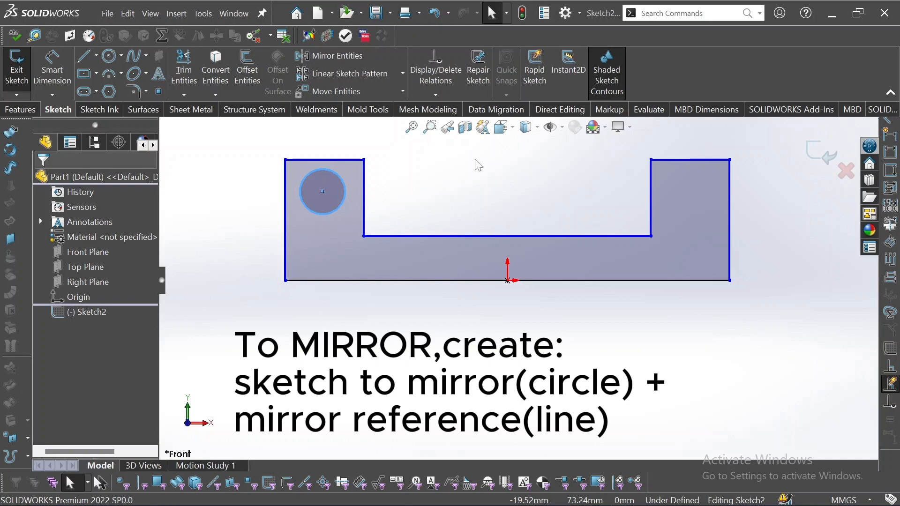
Draw a vertical centerline from the origin upward through the middle of the U.
click(96, 56)
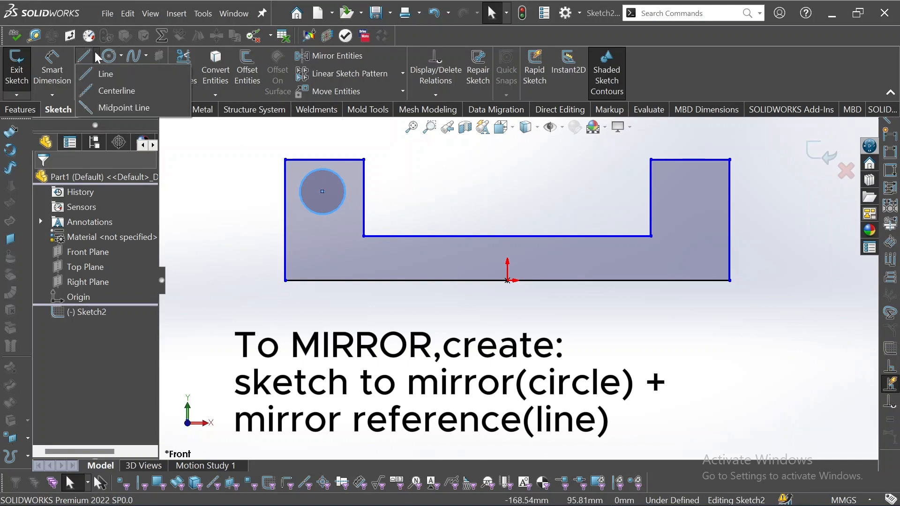
click(103, 92)
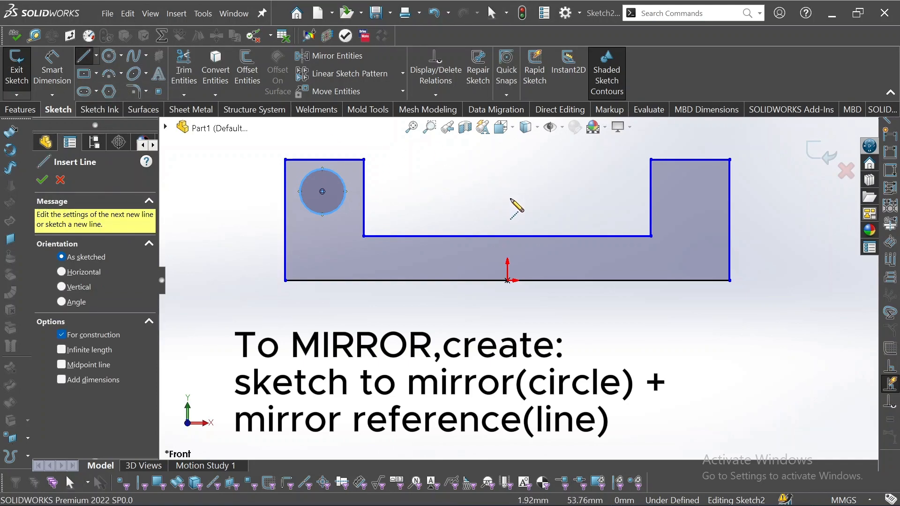
click(508, 280)
click(507, 180)
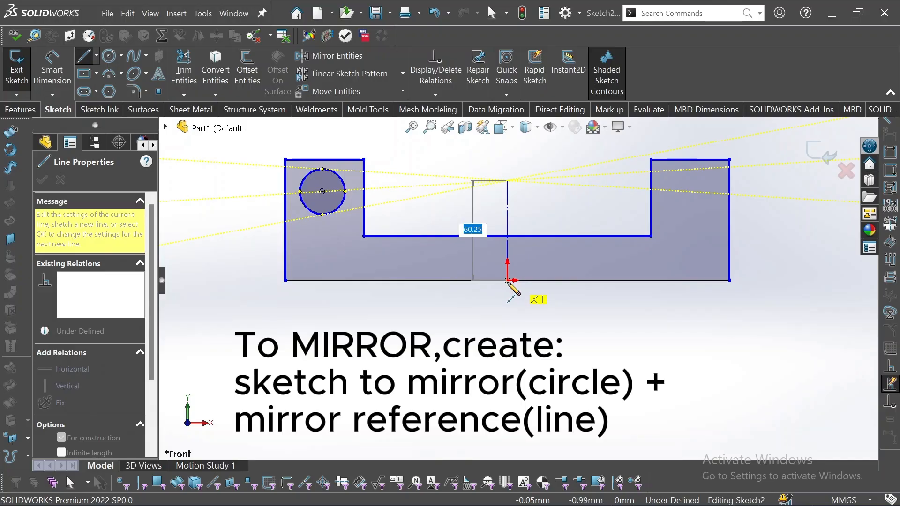
click(507, 280)
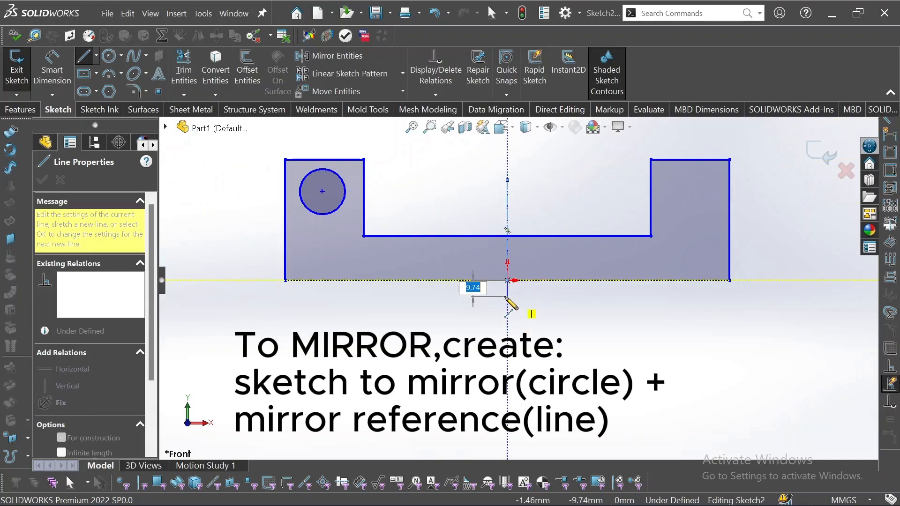
key(Escape)
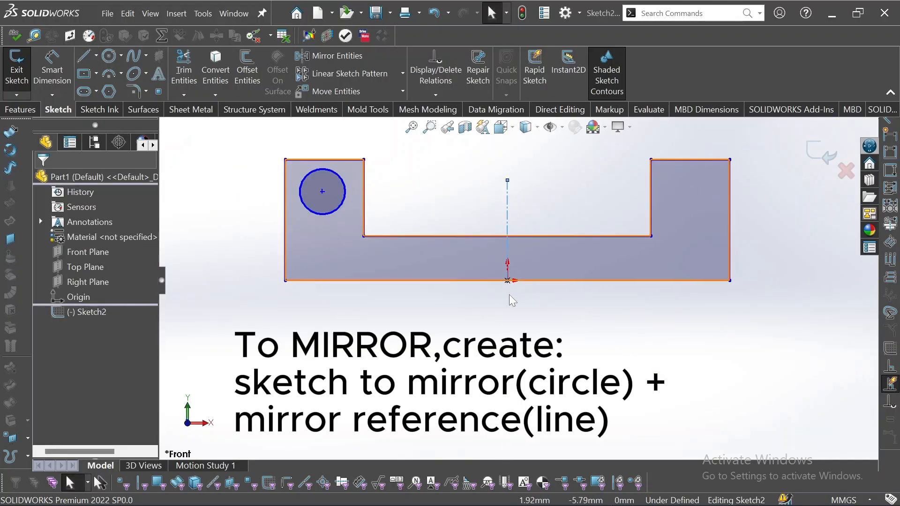
click(538, 219)
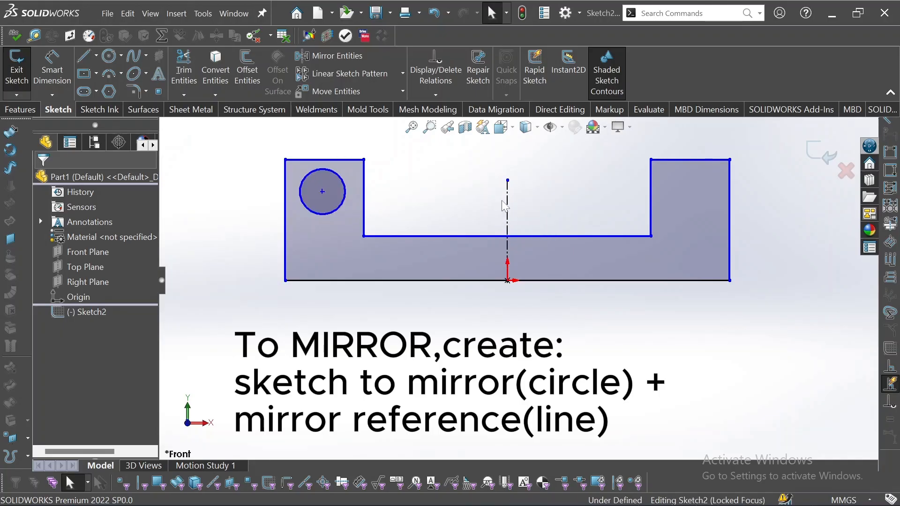
Mirror the left circle about the vertical centerline into the right upright.
click(354, 63)
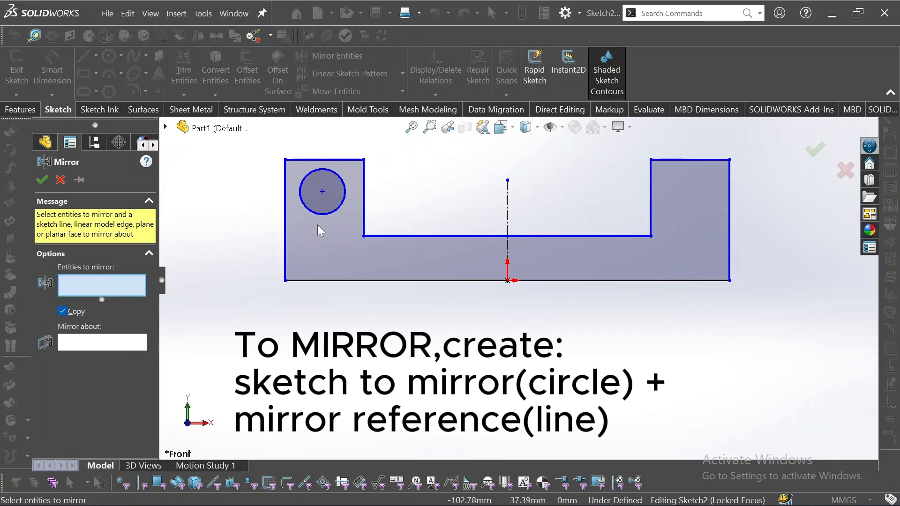
click(344, 205)
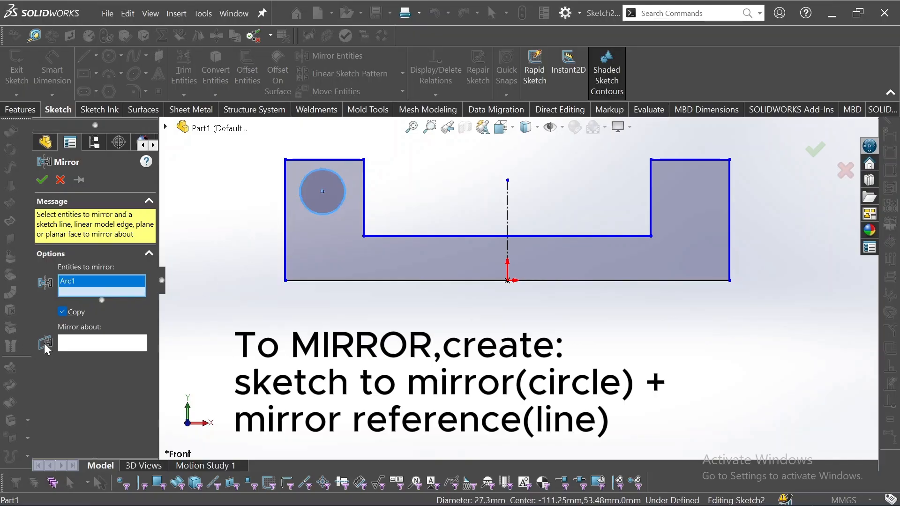
click(91, 345)
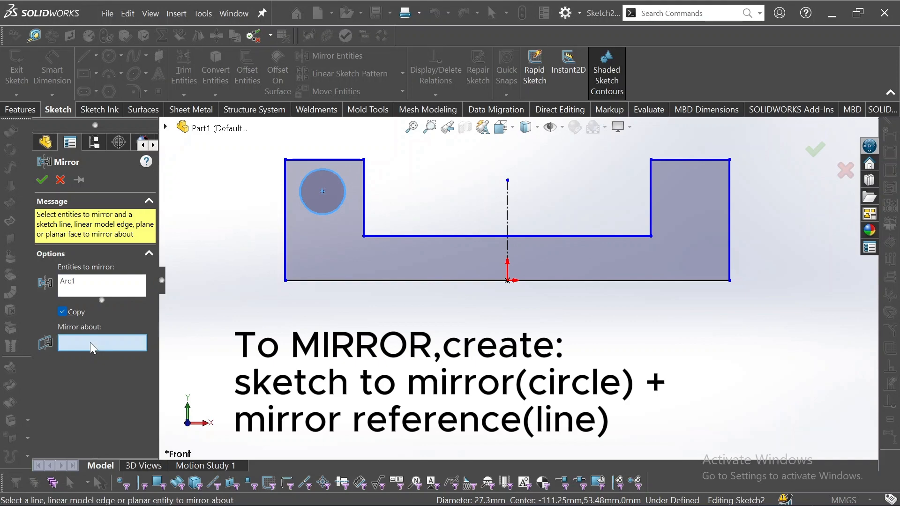
click(508, 220)
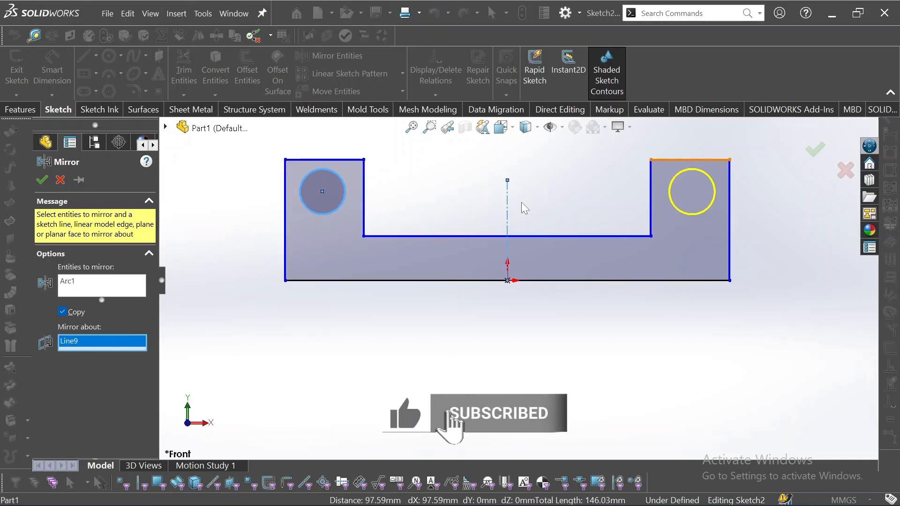
click(42, 181)
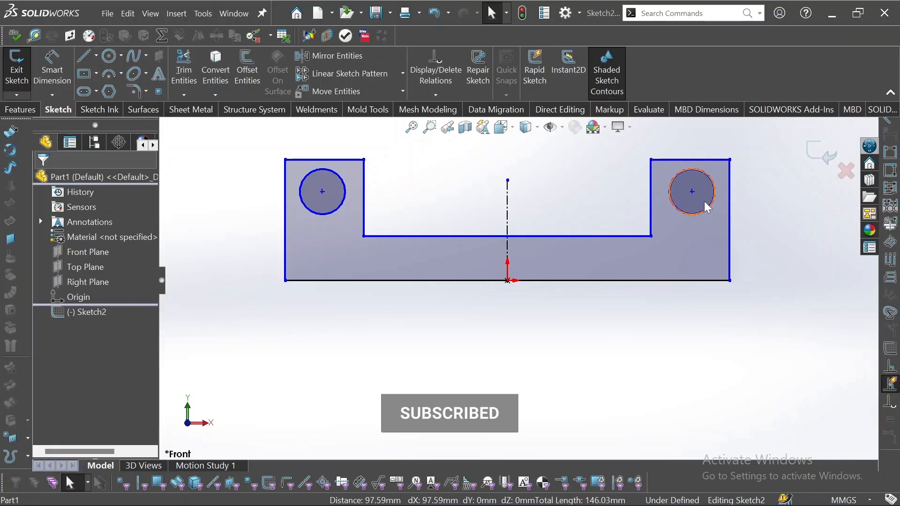
Make the left circle's centre coincident with the upright's top edge, moving both mirrored circles.
click(323, 192)
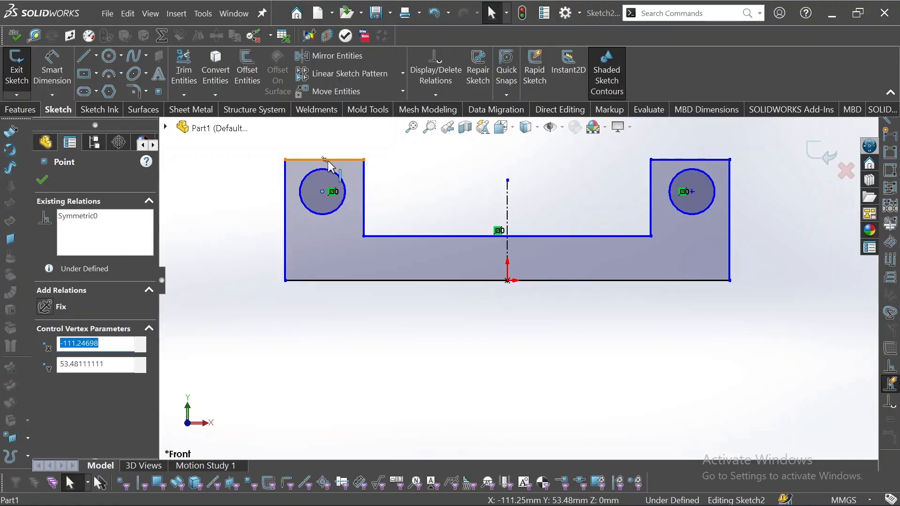
ctrl+click(325, 160)
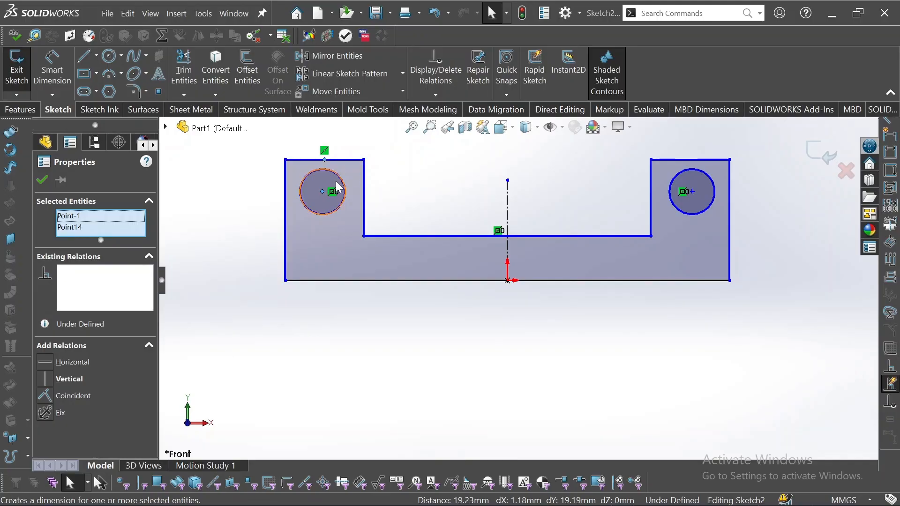
key(ctrl)
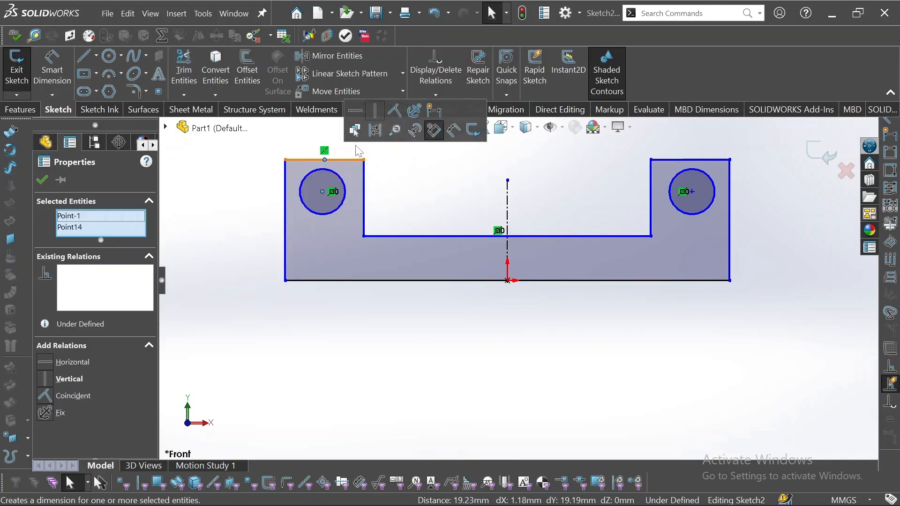
click(393, 116)
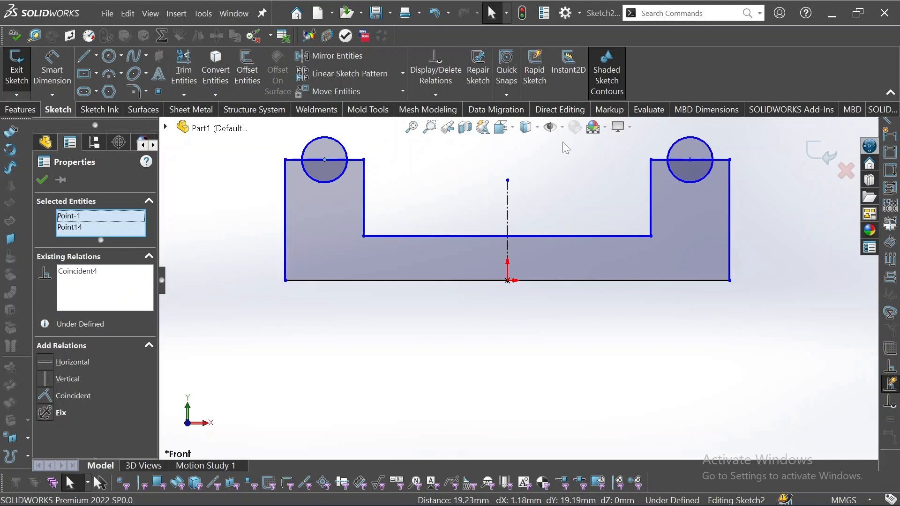
click(54, 63)
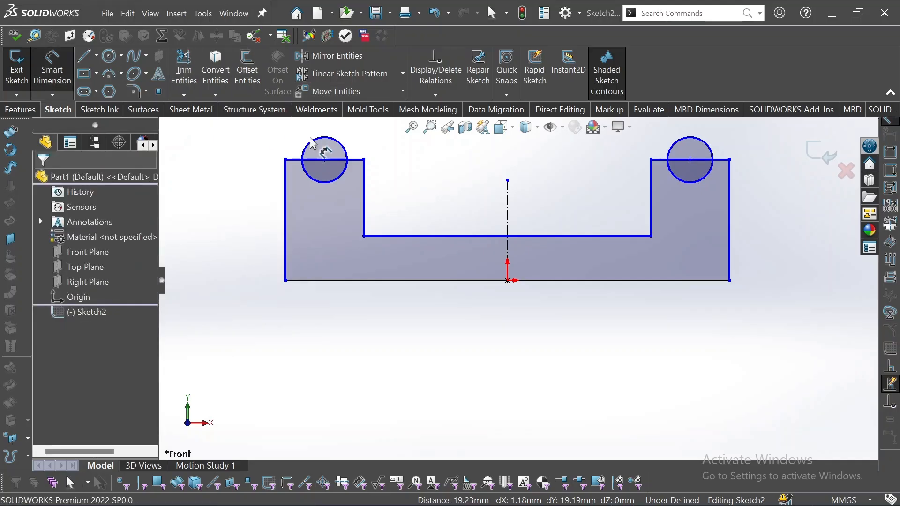
Dimension the left circle to Ø25 mm and the bottom base line to 255 mm.
click(319, 151)
click(248, 157)
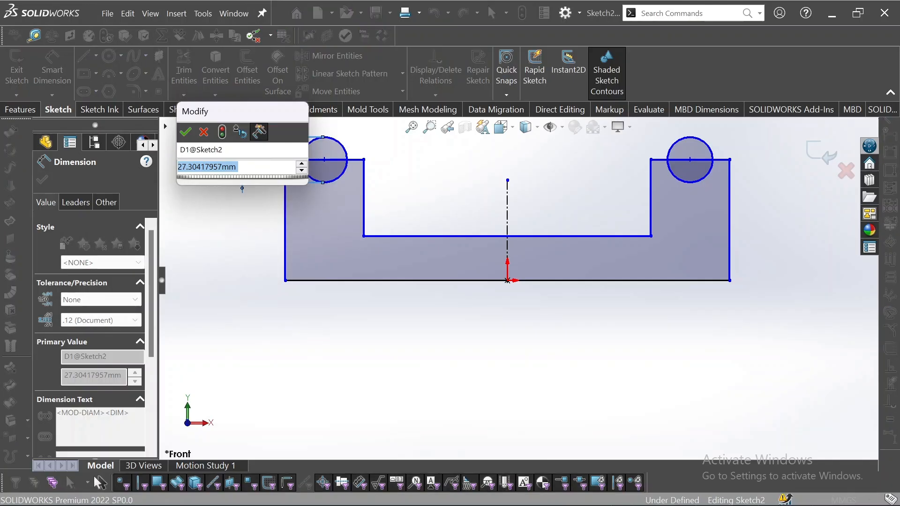
text(25)
key(Return)
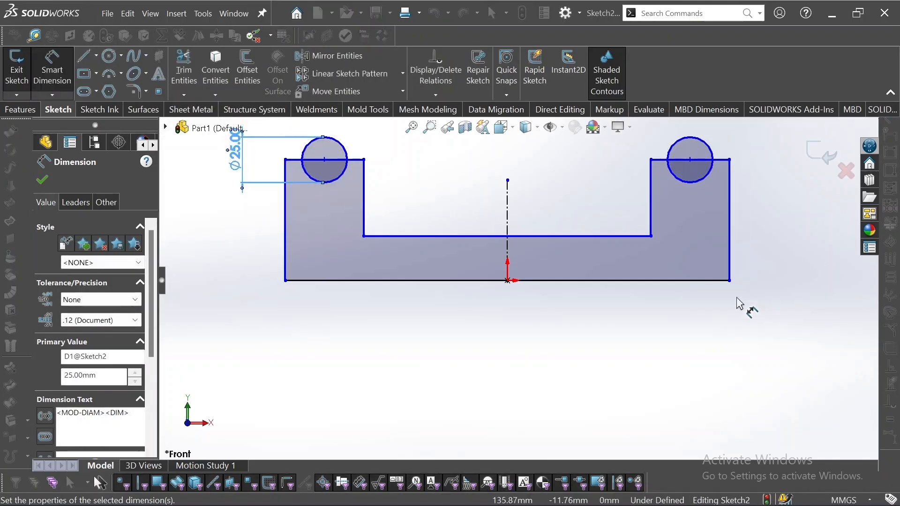
click(547, 283)
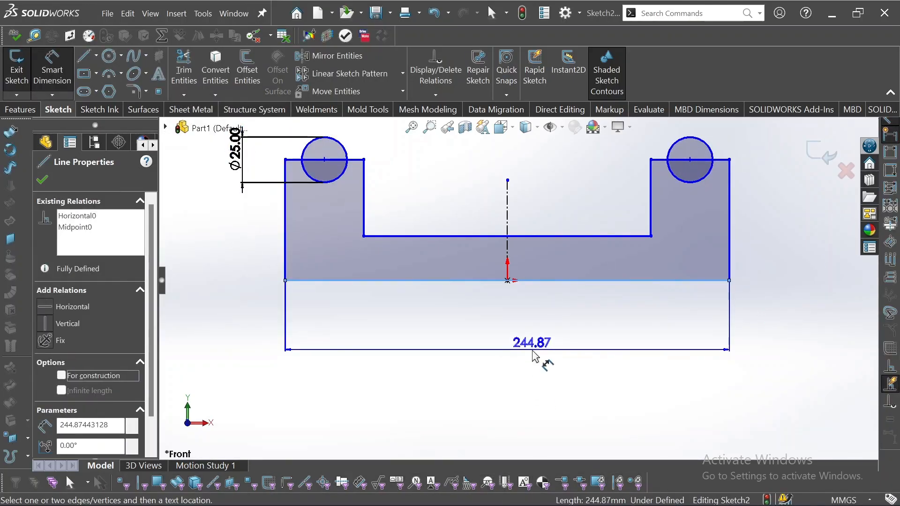
click(534, 342)
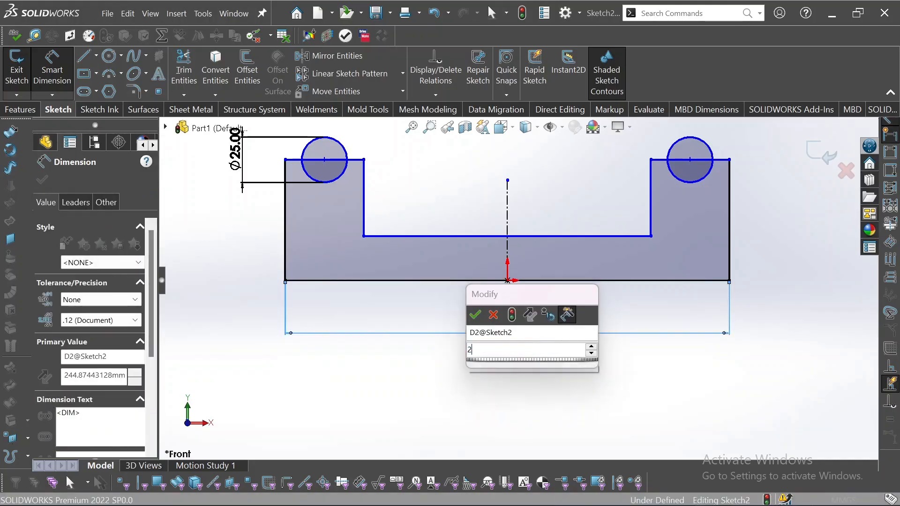
text(255)
key(Return)
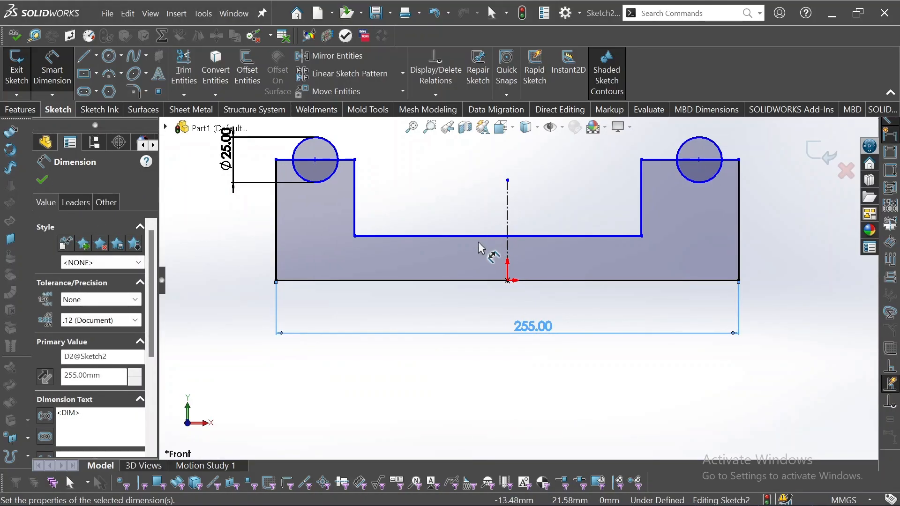
key(Escape)
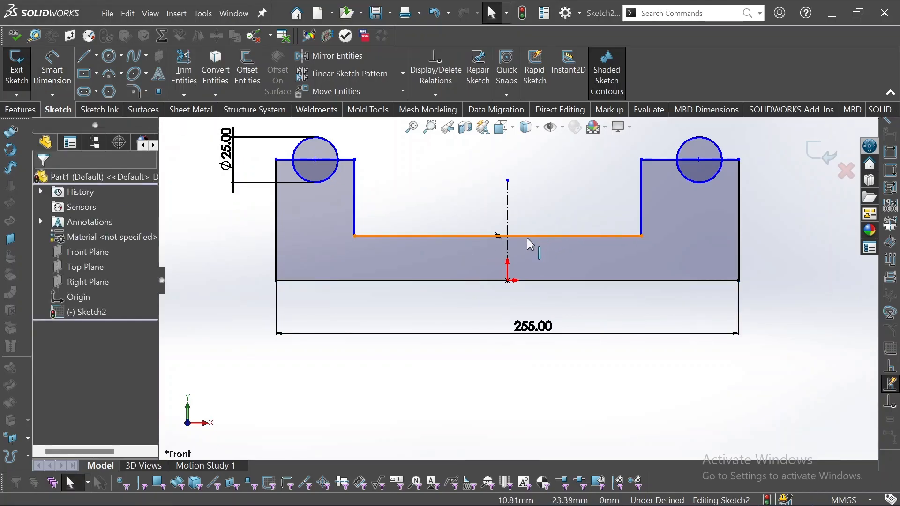
Make the inner floor line's midpoint vertical with the sketch origin.
click(497, 236)
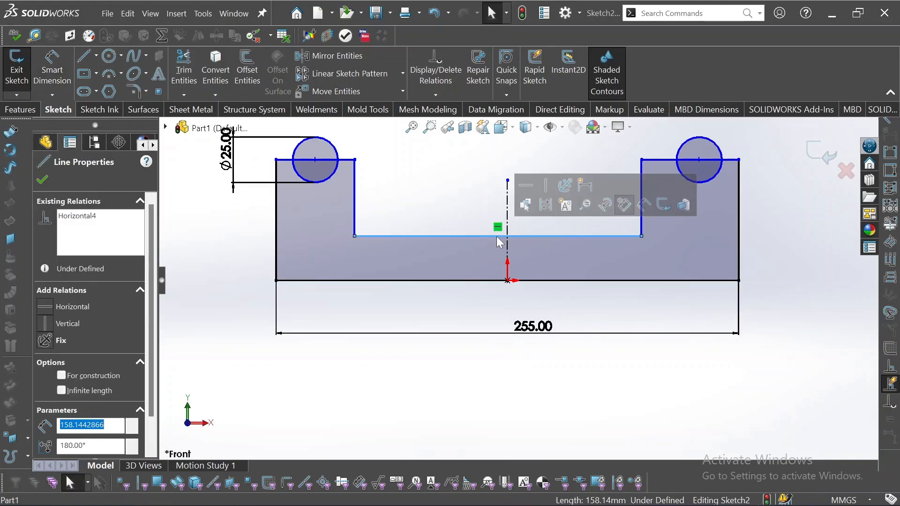
key(ctrl+a)
key(Escape)
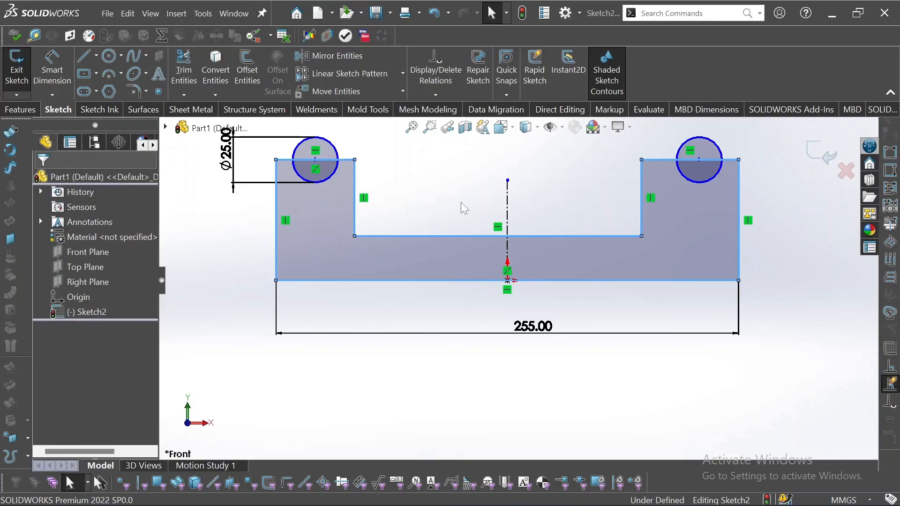
click(498, 249)
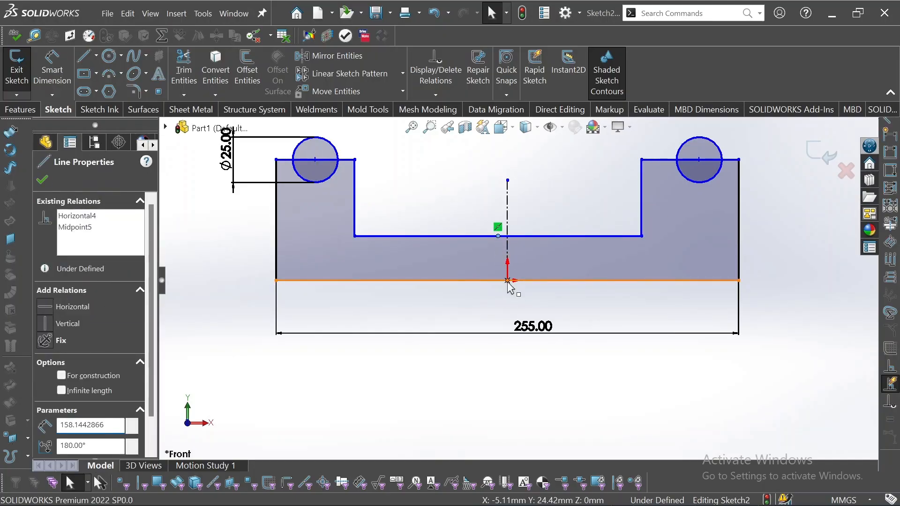
click(508, 280)
ctrl+click(498, 236)
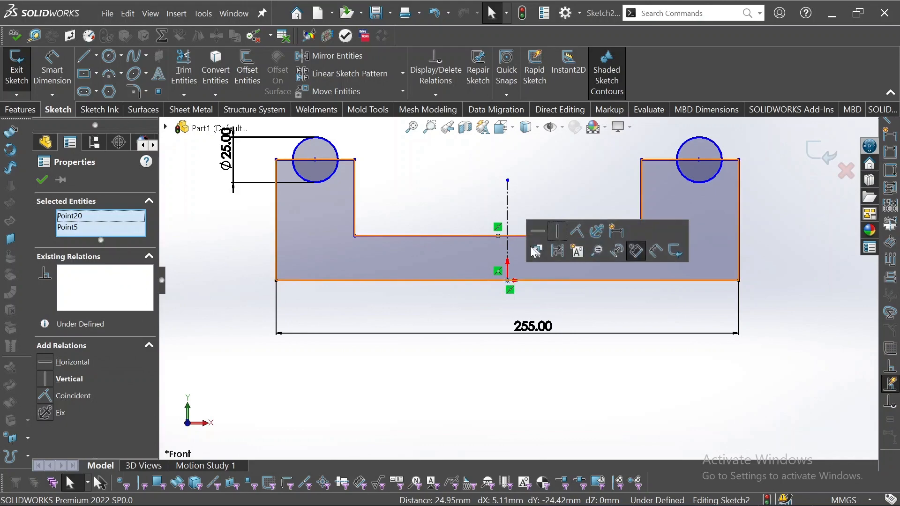
click(562, 239)
click(556, 349)
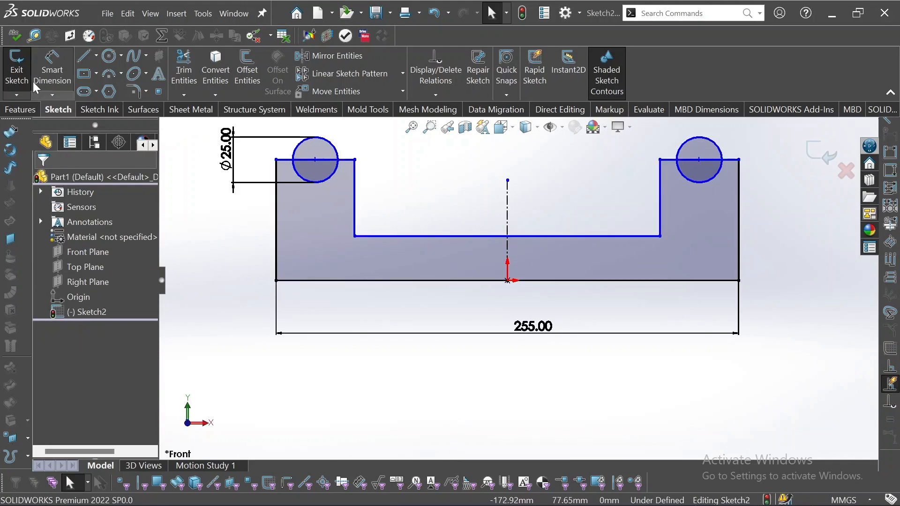
Dimension the left upright's width between its vertical edges to 40 mm.
click(52, 70)
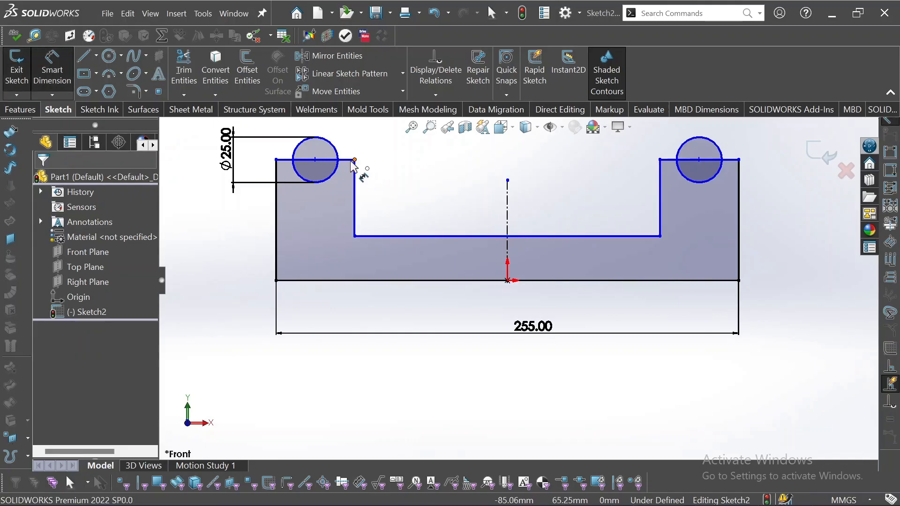
click(356, 207)
click(276, 226)
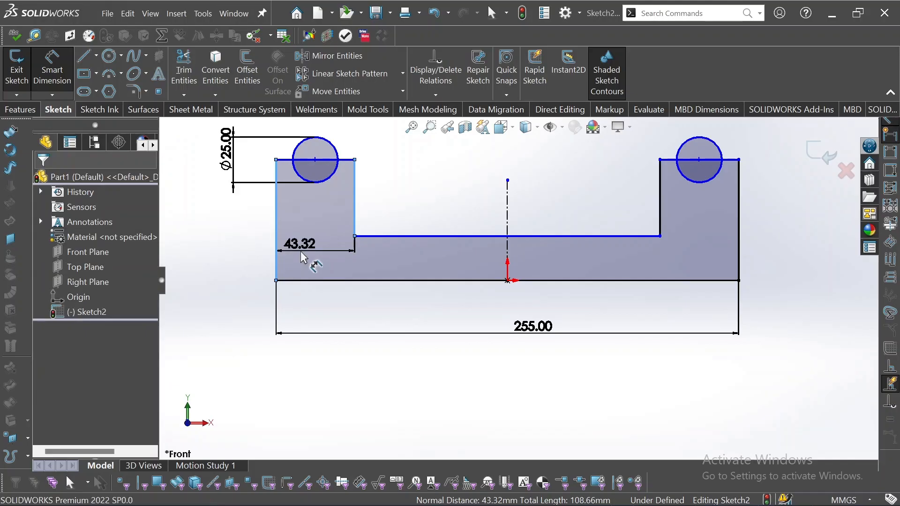
click(303, 257)
text(40)
key(Return)
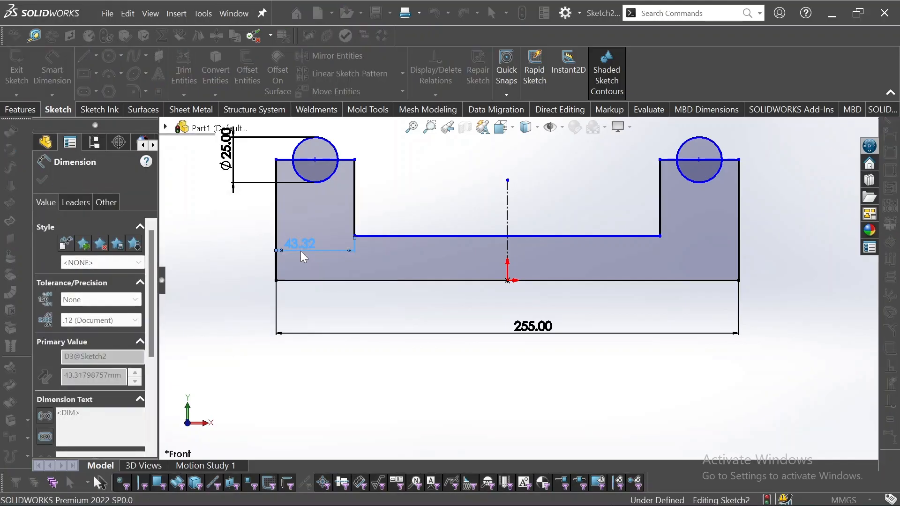
key(Escape)
Make the top edges of the left and right uprights equal.
click(337, 160)
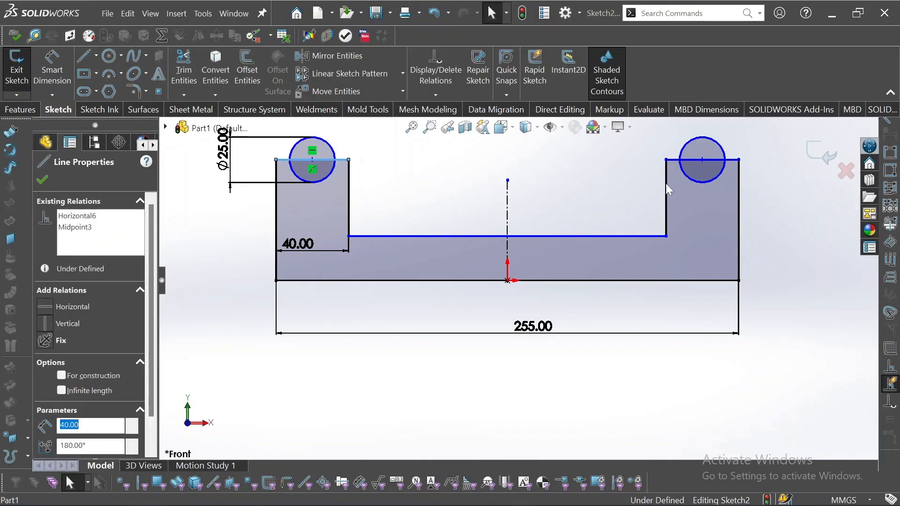
ctrl+click(675, 160)
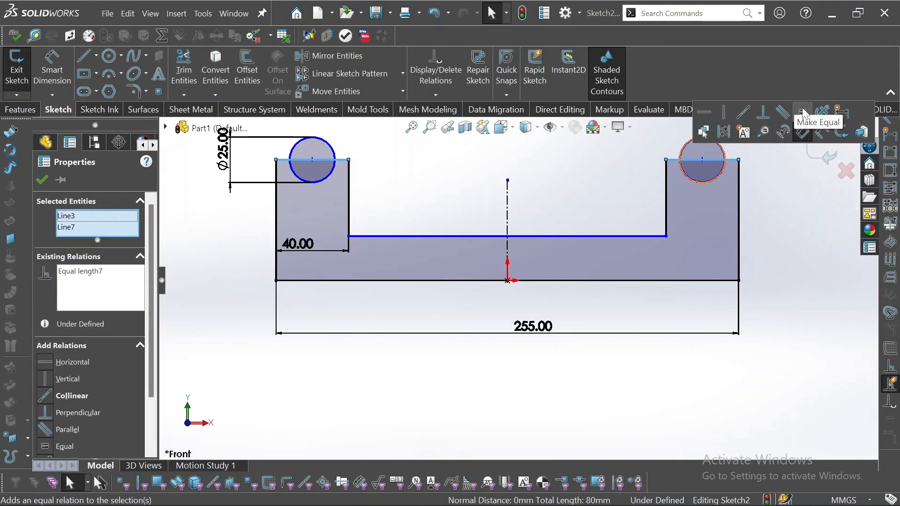
click(431, 243)
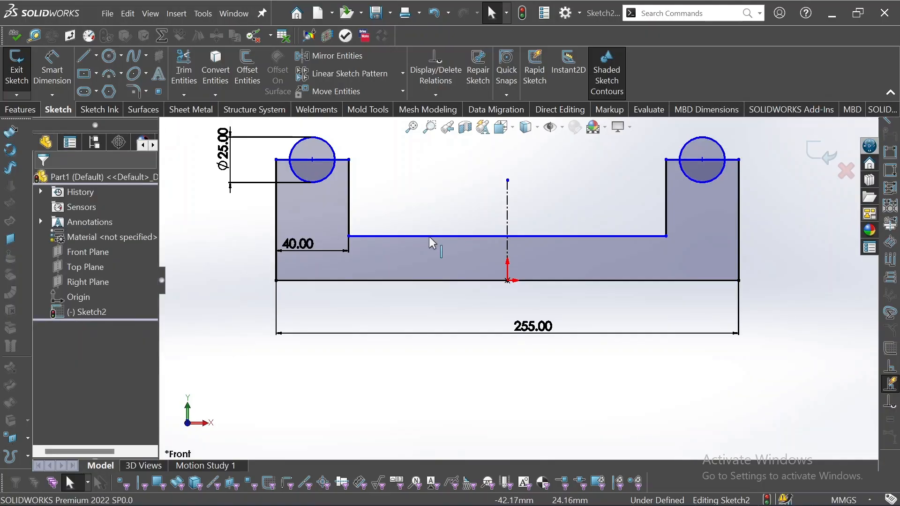
Discard the redundant 175 floor dimension and dimension the right outer edge to 65 mm.
click(57, 70)
click(444, 217)
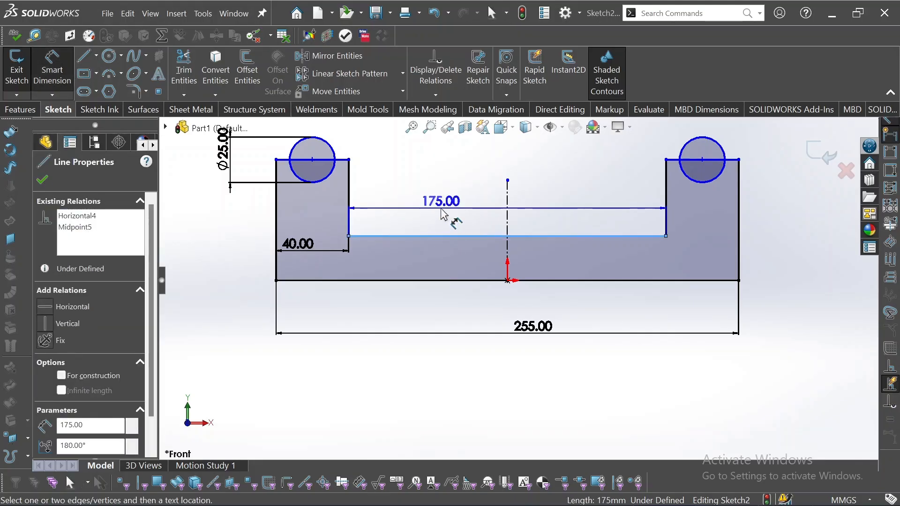
click(444, 213)
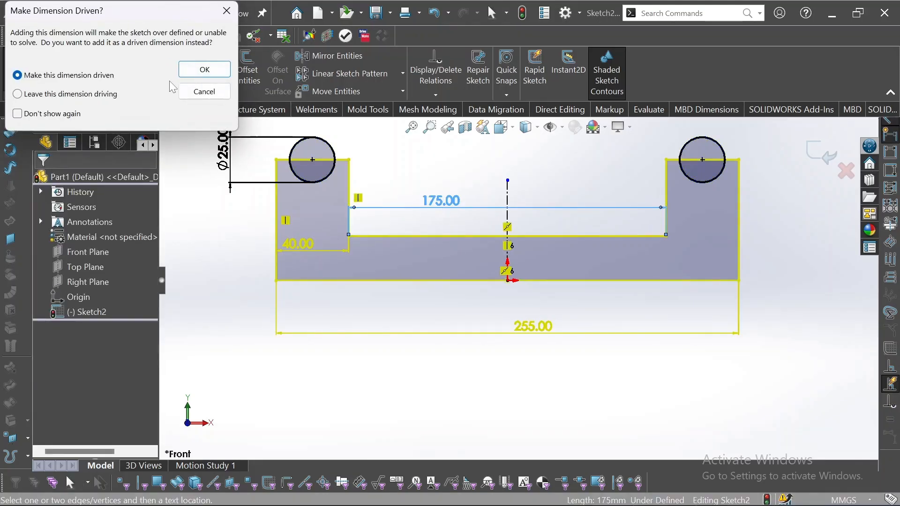
click(195, 88)
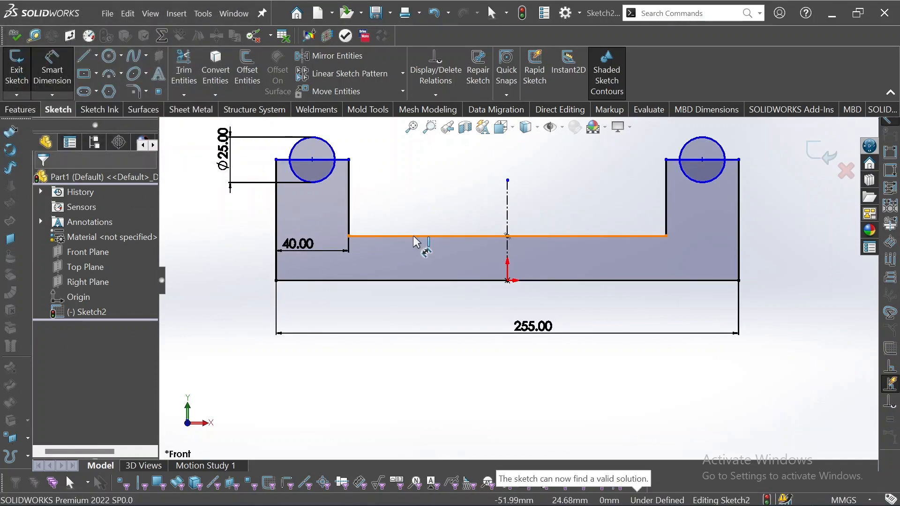
click(739, 224)
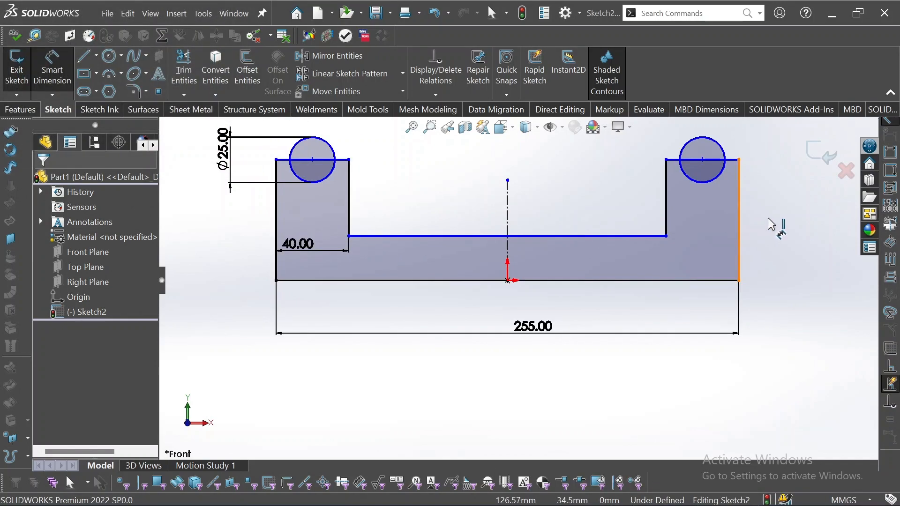
click(773, 225)
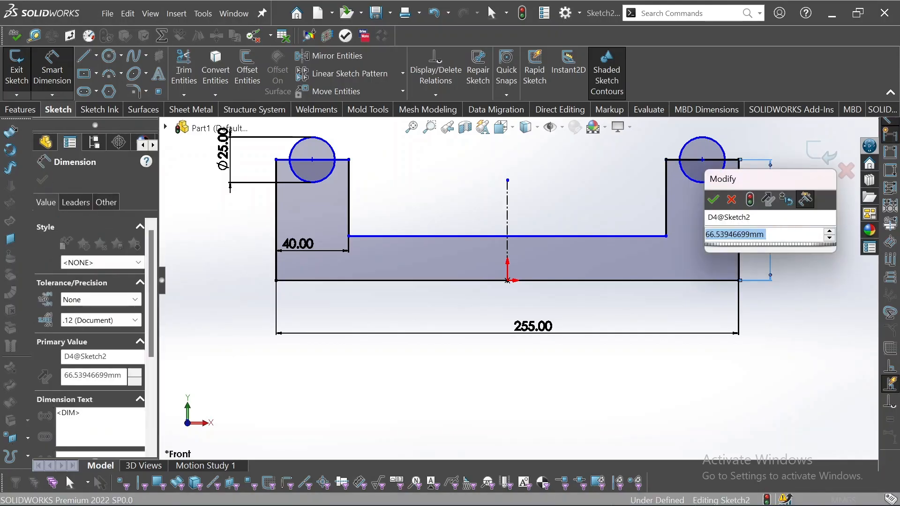
text(65)
key(Return)
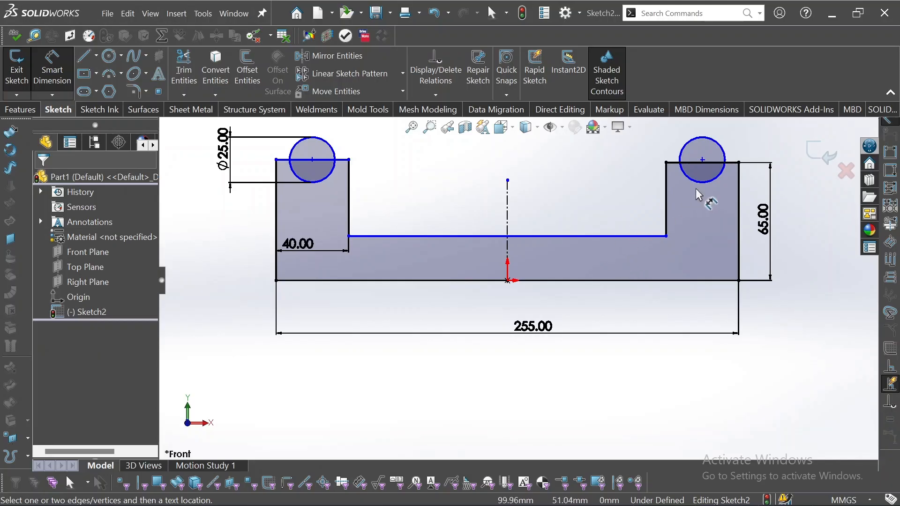
Dimension the U's floor thickness from the inner floor line to the bottom edge.
click(392, 238)
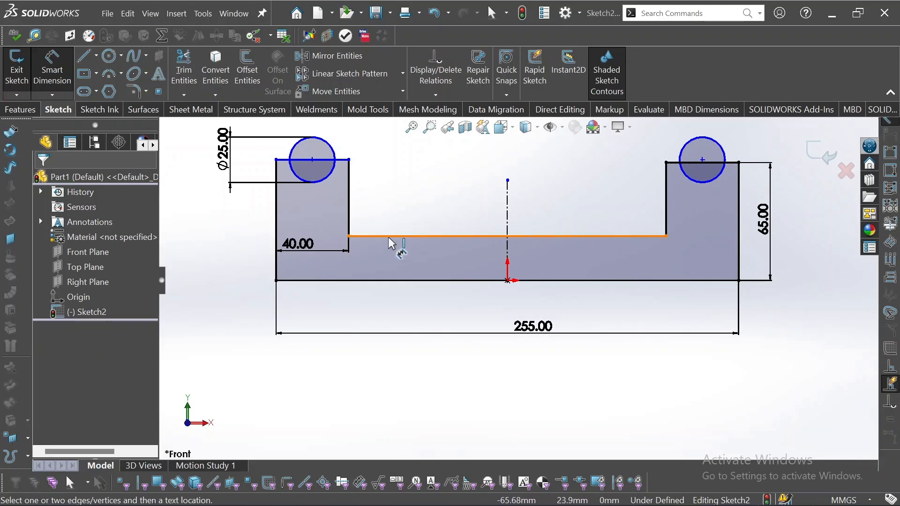
click(390, 281)
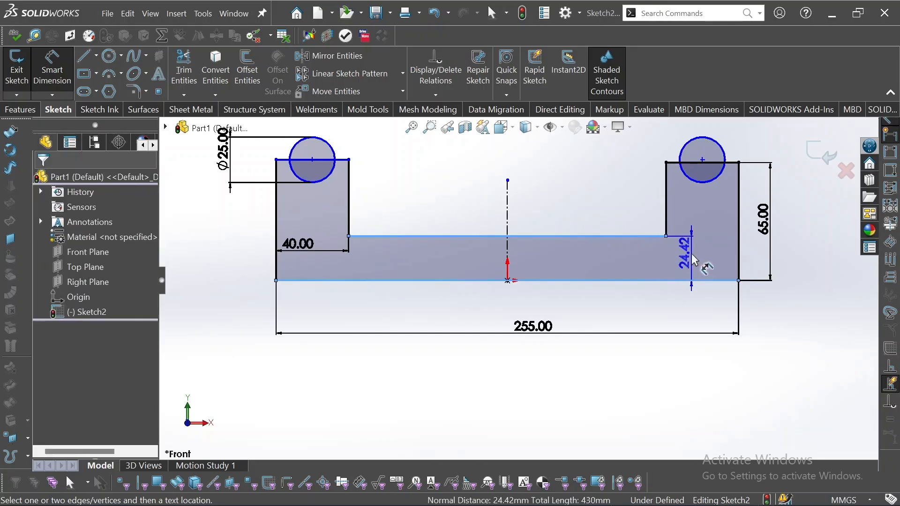
click(694, 259)
key(Return)
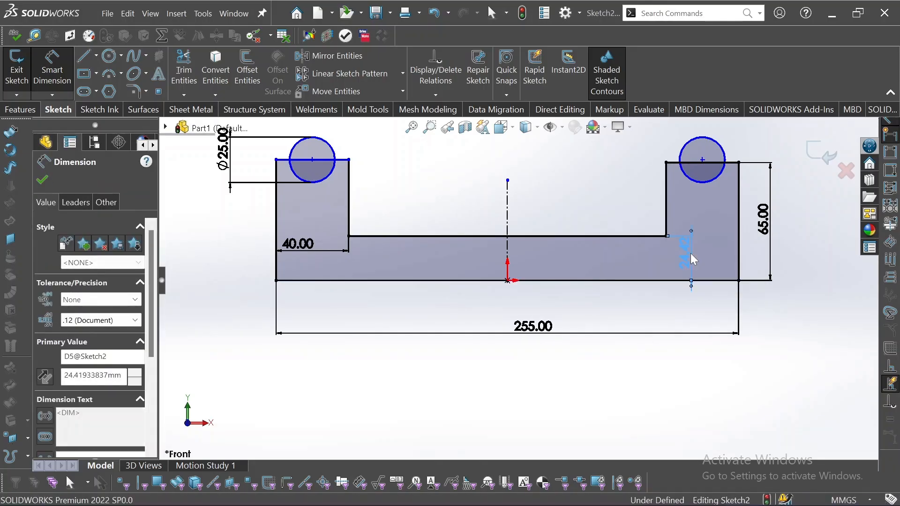
click(592, 180)
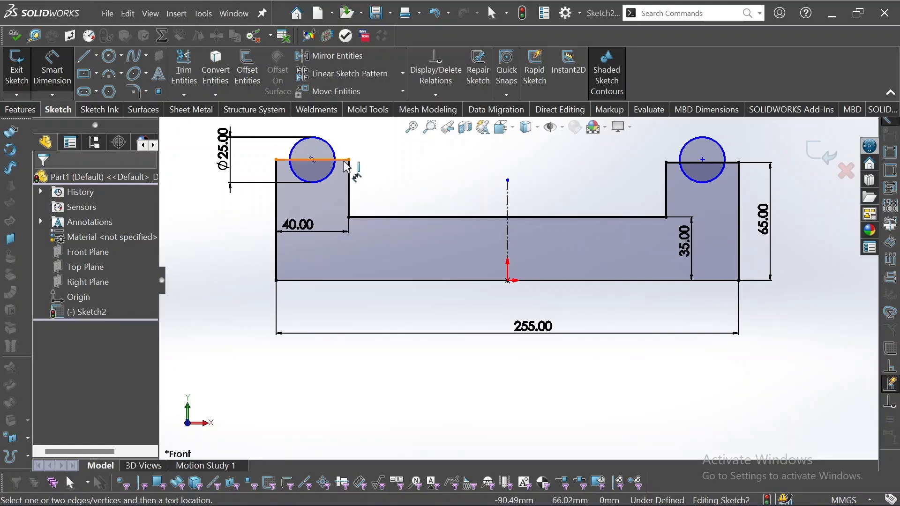
Relate the left and right boss top edges so they are equal and collinear.
key(Escape)
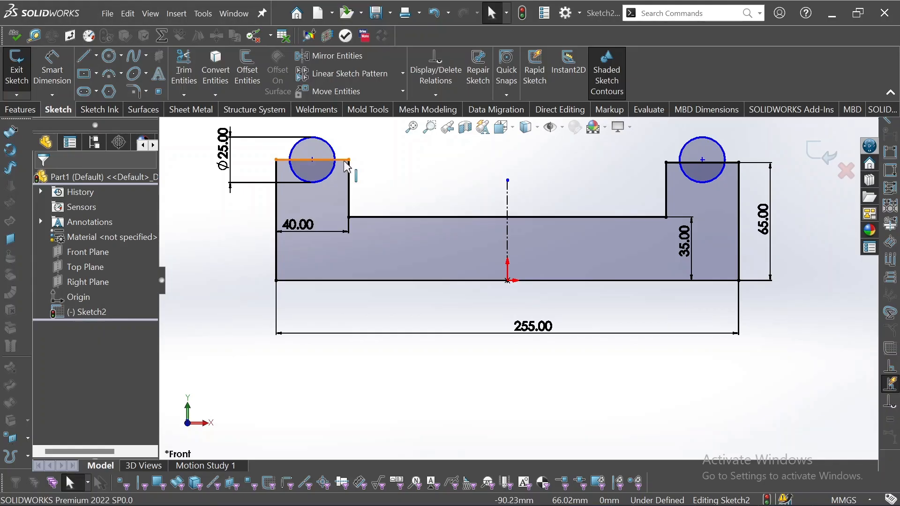
mouse_move(345, 161)
mouse_down()
mouse_move(346, 182)
mouse_move(345, 136)
mouse_move(344, 145)
mouse_up()
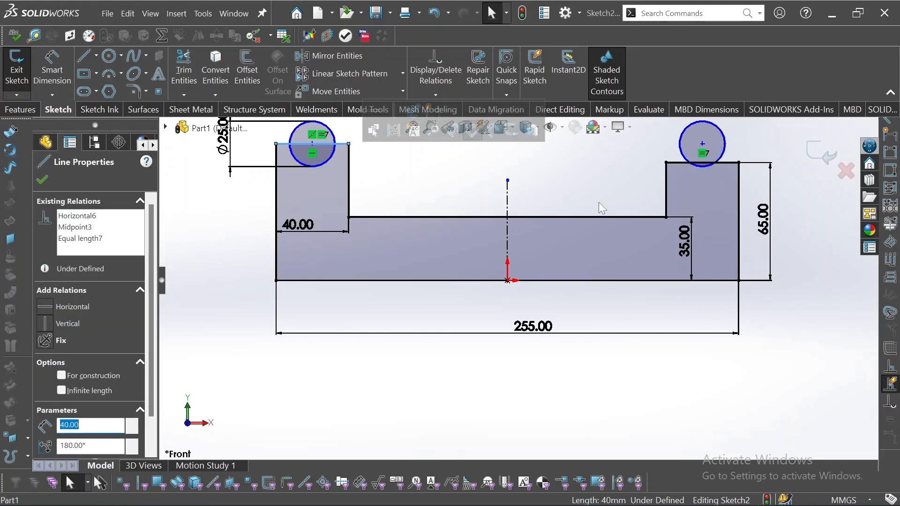
ctrl+click(675, 163)
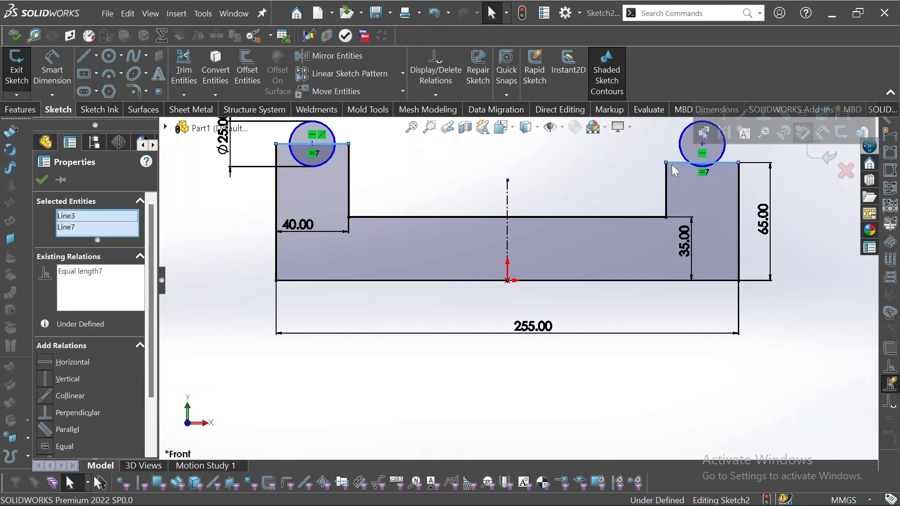
click(747, 117)
click(525, 170)
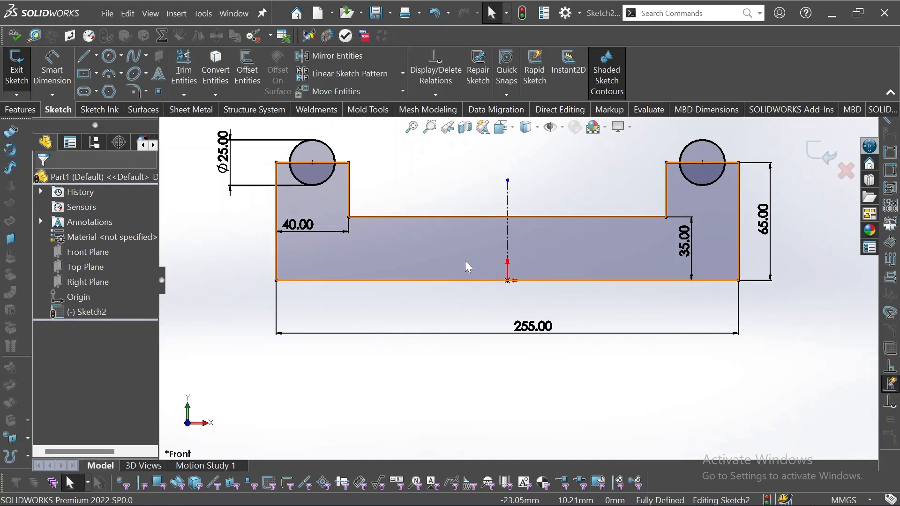
click(96, 57)
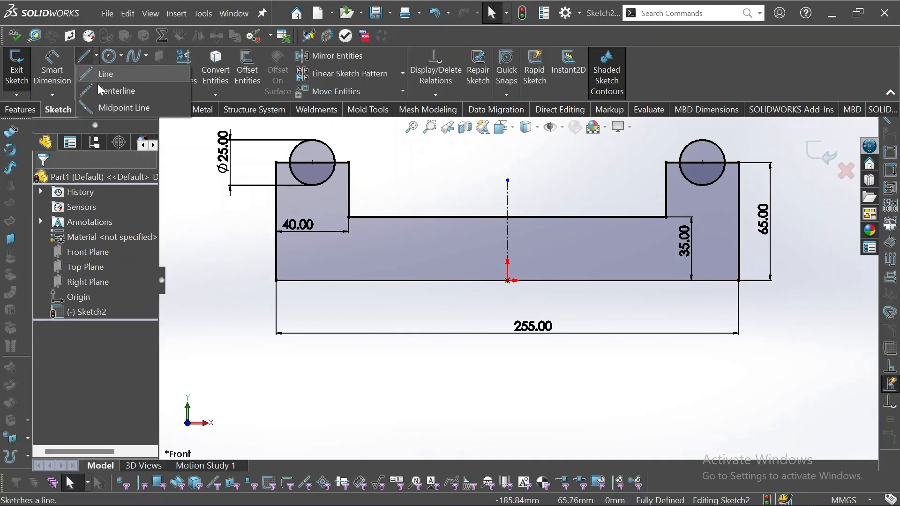
click(112, 89)
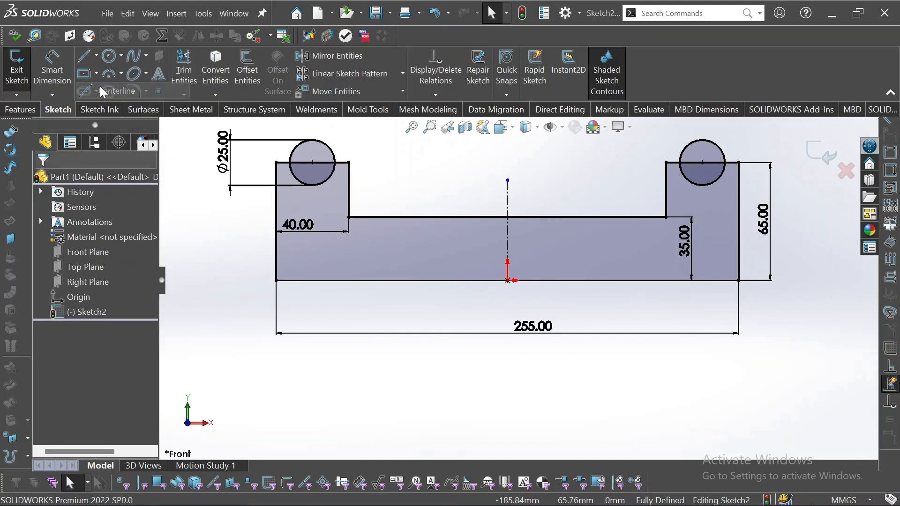
click(388, 217)
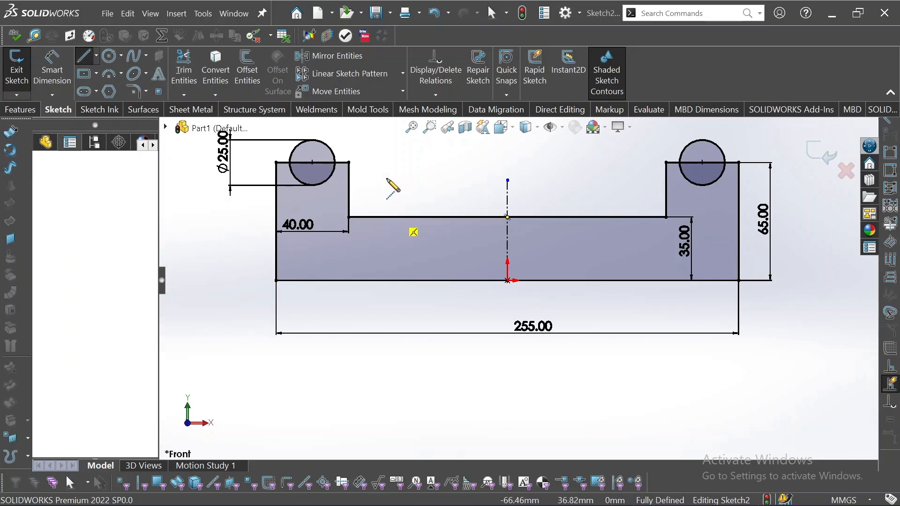
click(386, 152)
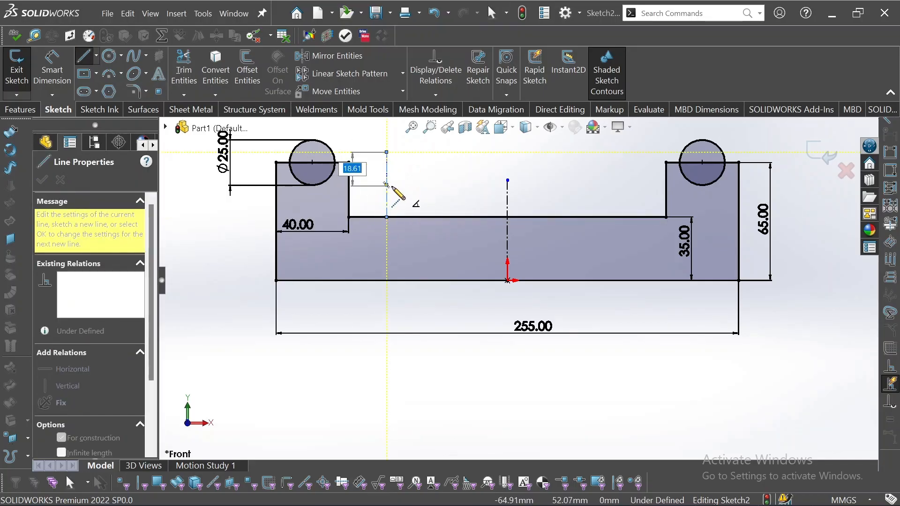
key(Escape)
click(388, 183)
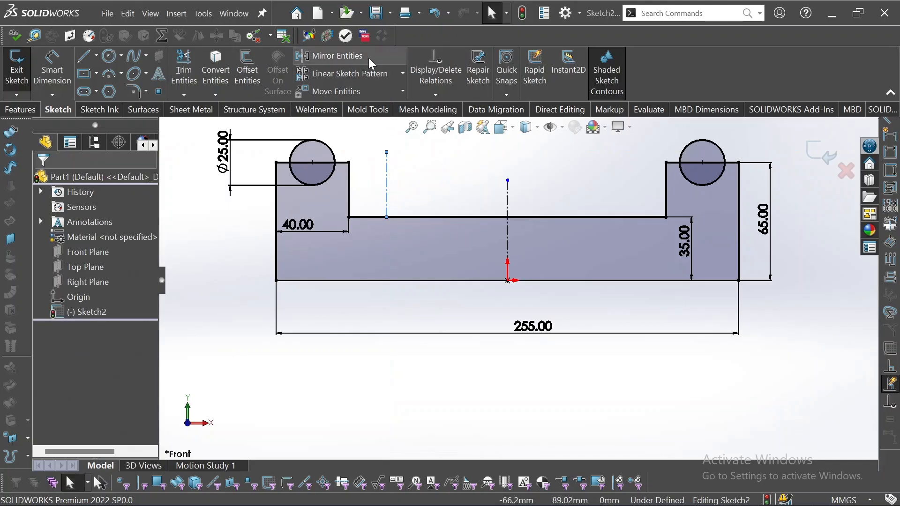
click(323, 56)
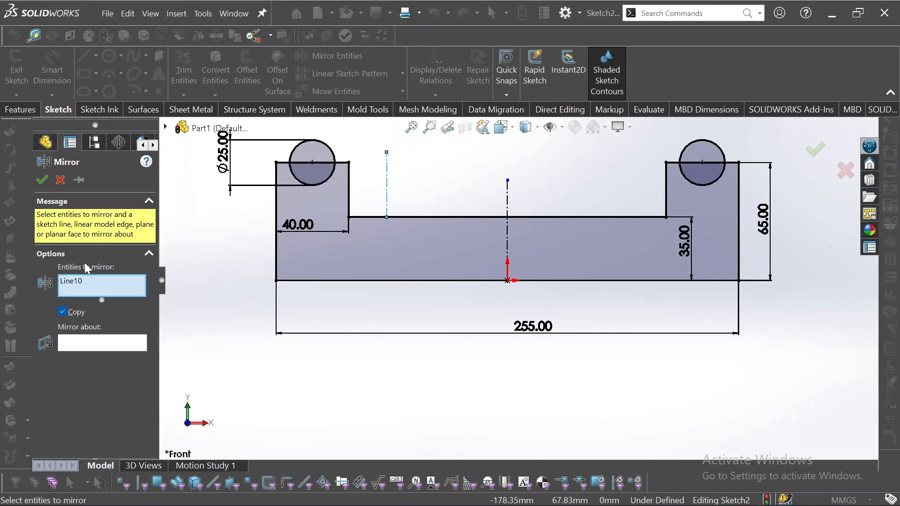
right_click(89, 286)
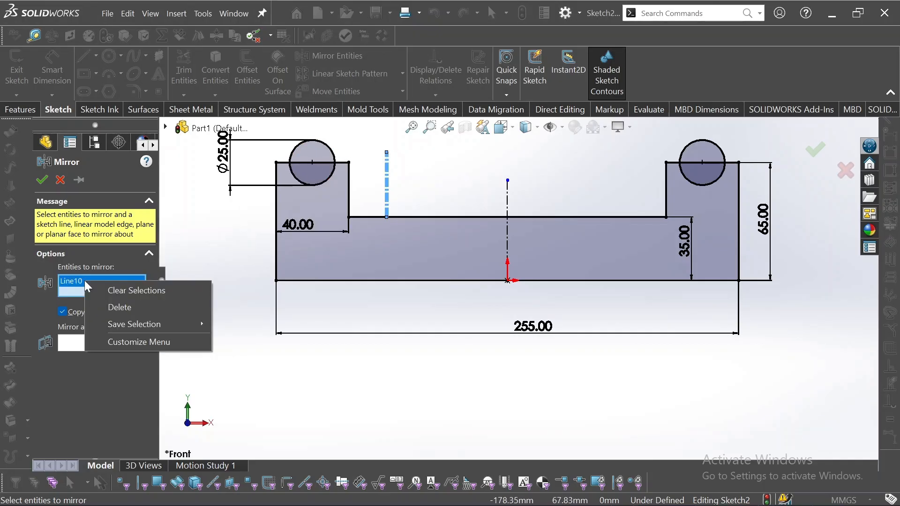
click(134, 291)
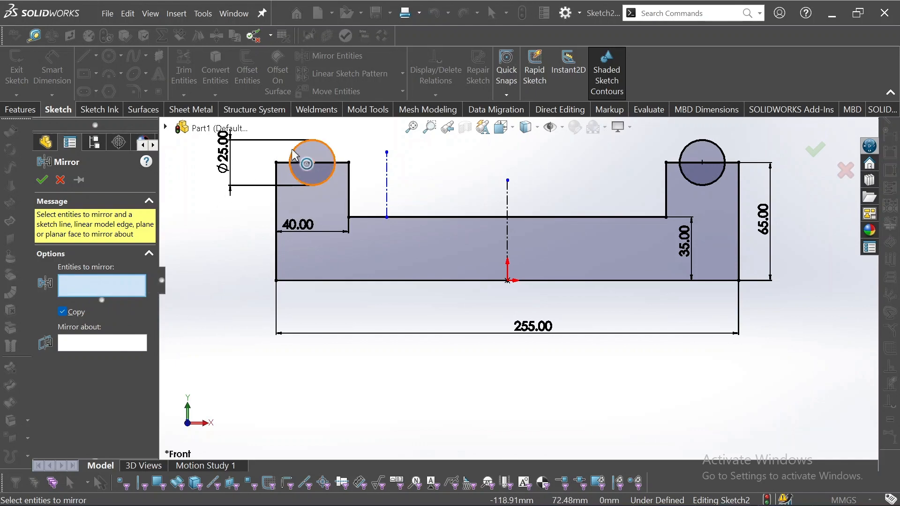
click(310, 169)
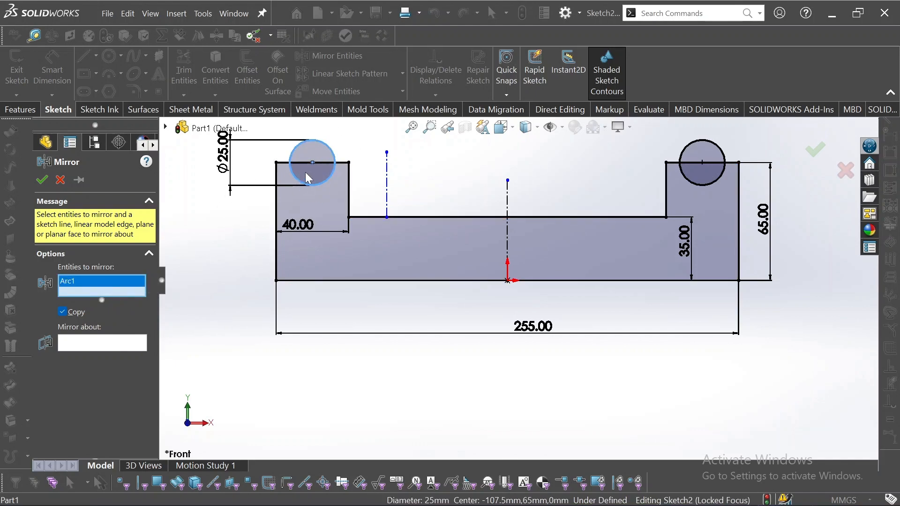
click(88, 348)
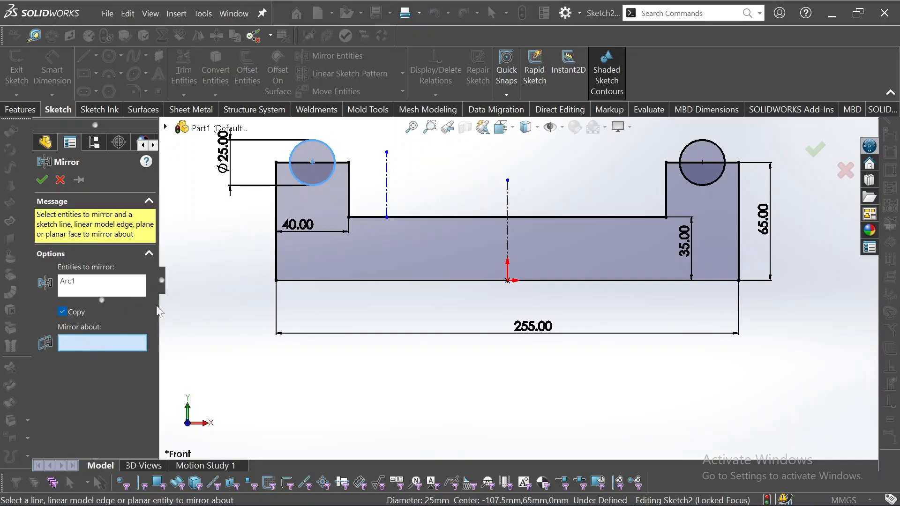
click(388, 177)
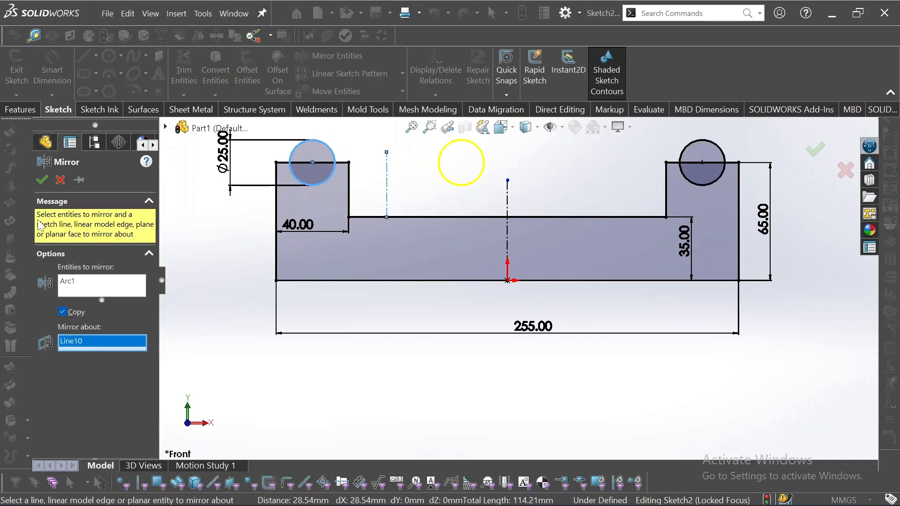
click(41, 179)
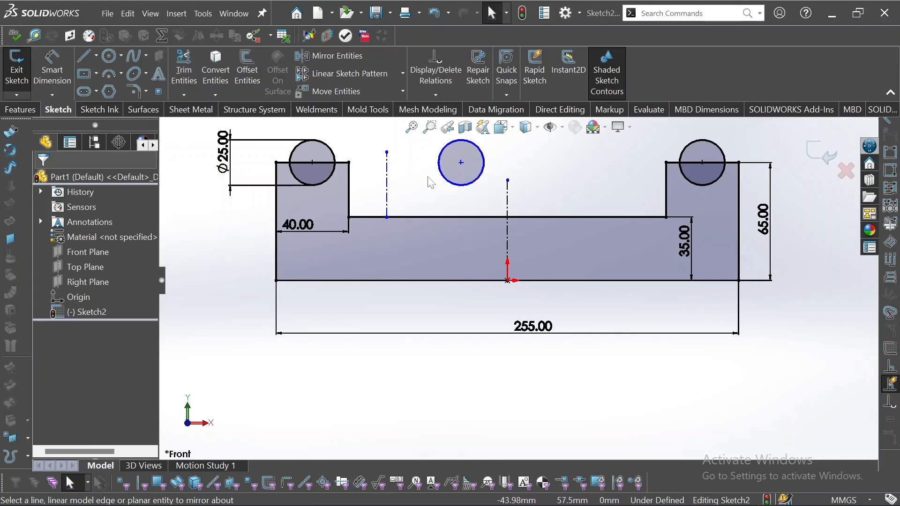
key(ctrl+z)
key(ctrl+z)
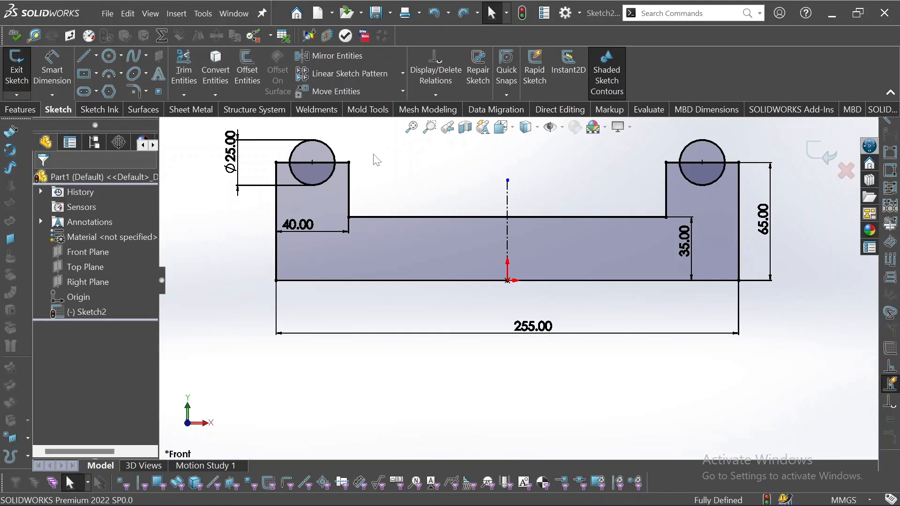
Power-trim the lower halves of both circles, leaving semicircular arcs atop the uprights.
click(183, 70)
drag(312, 151, 312, 177)
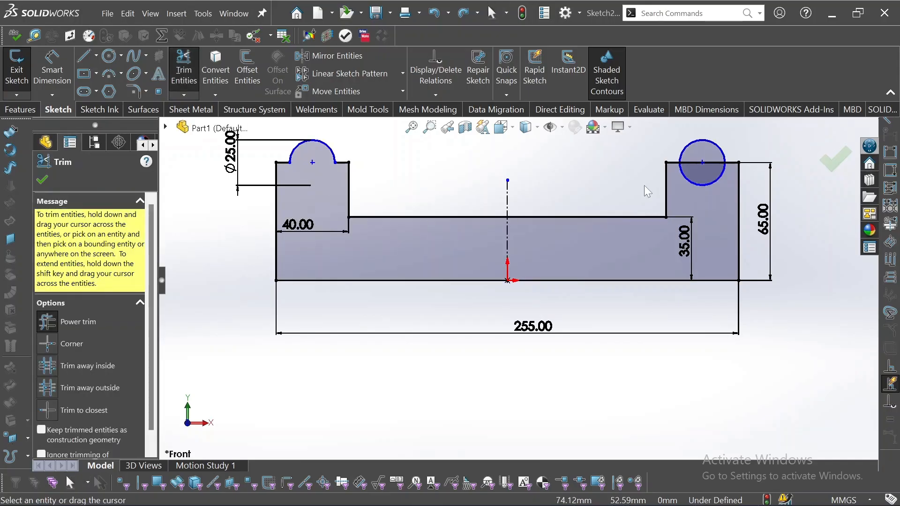
drag(702, 152, 702, 178)
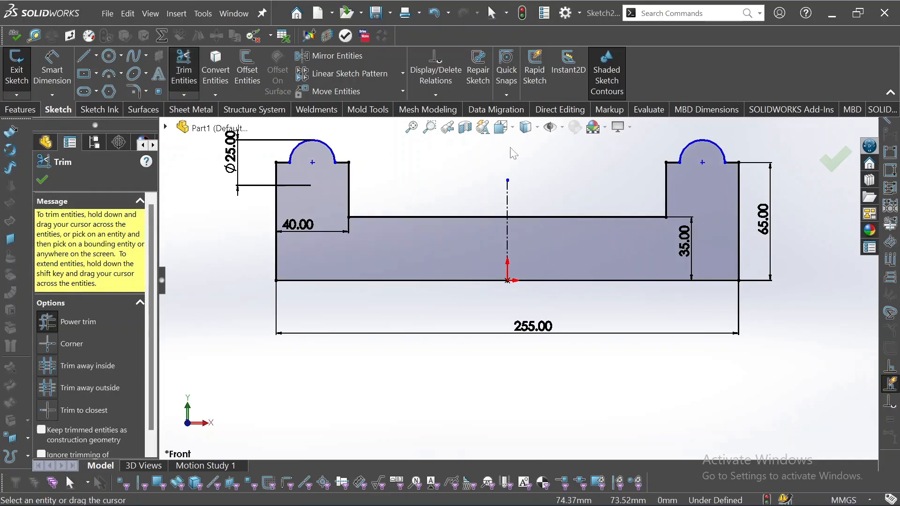
click(20, 110)
Extrude the U-profile with Mid Plane to a 100 mm depth as Boss-Extrude1.
click(23, 65)
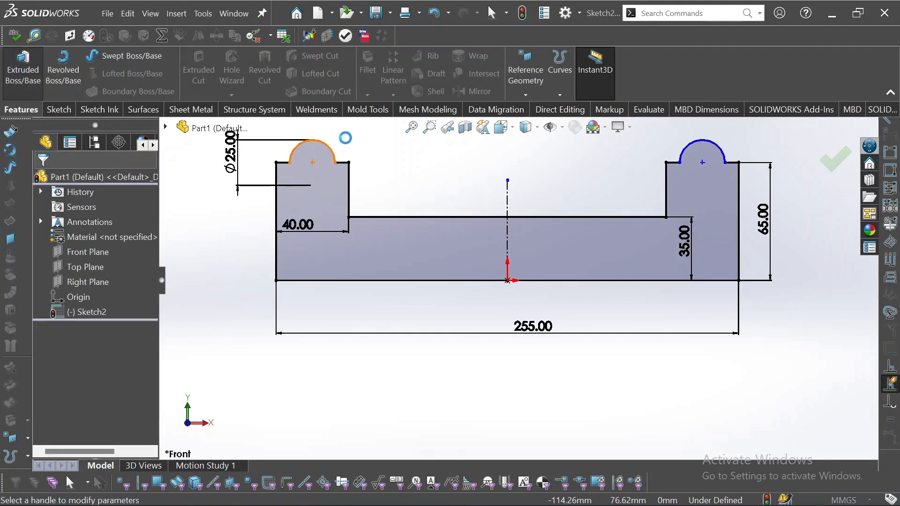
click(117, 254)
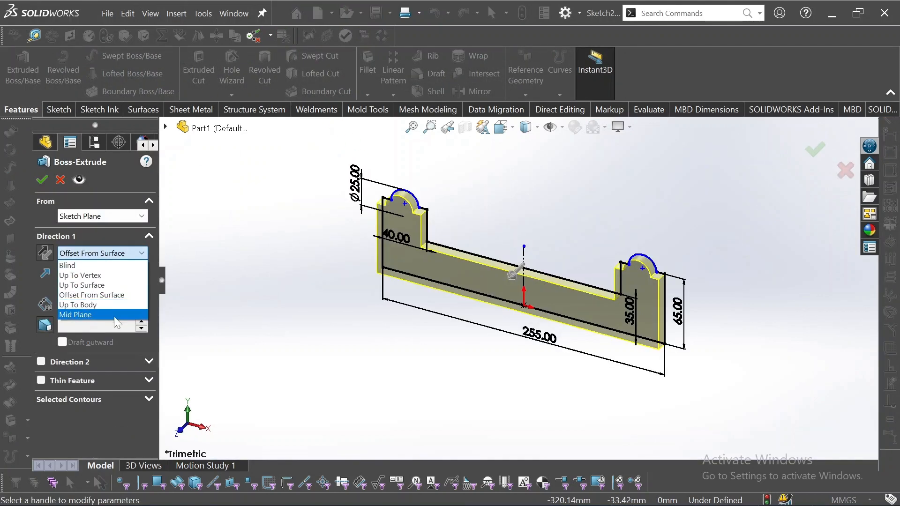
click(115, 315)
click(141, 298)
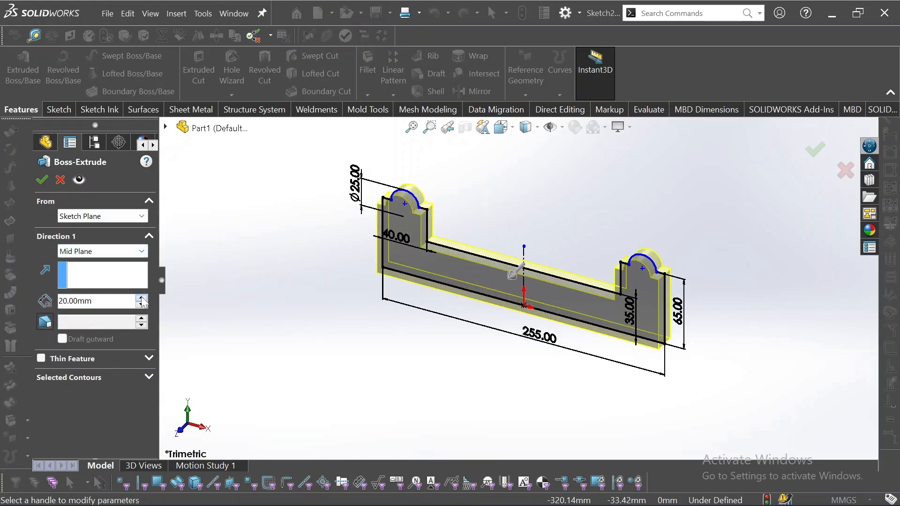
click(141, 298)
click(141, 298)
click(142, 298)
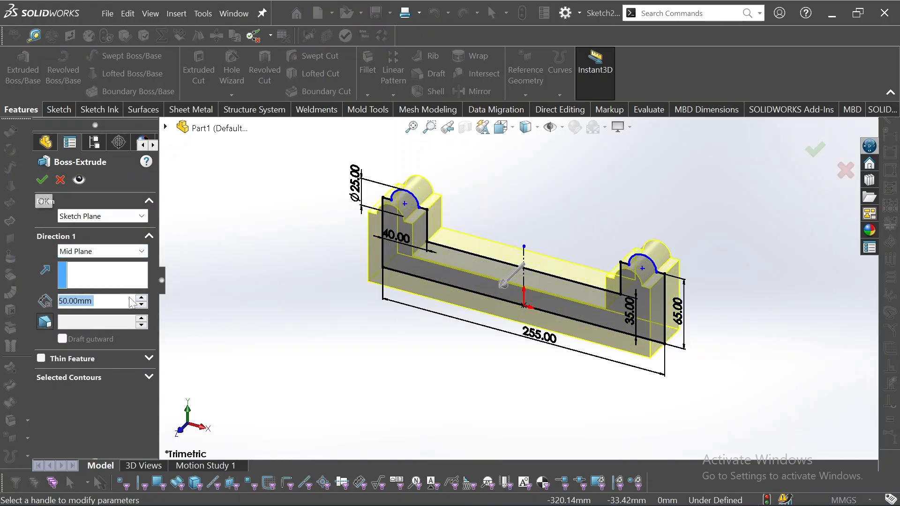
text(100)
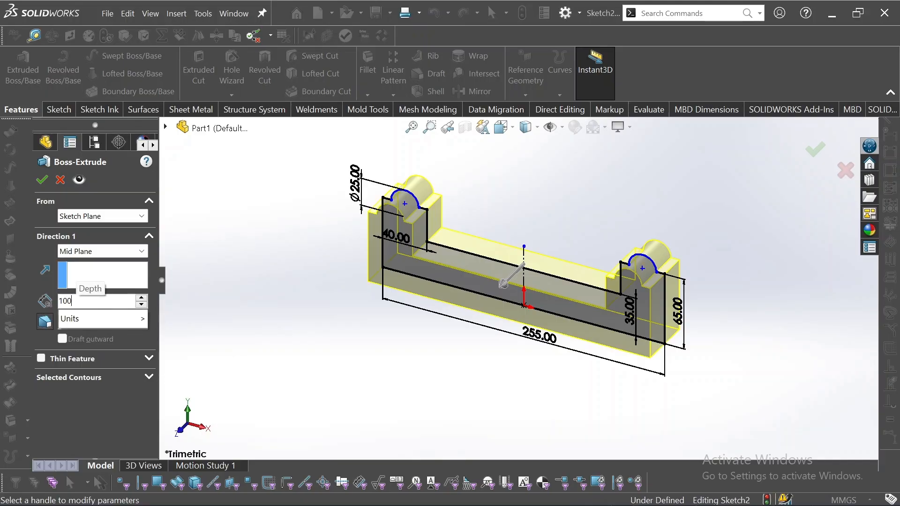
key(Return)
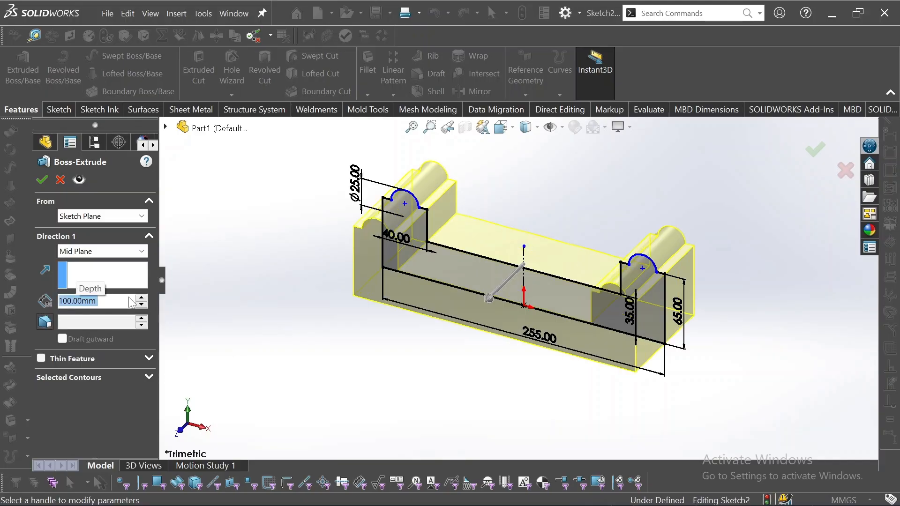
click(42, 180)
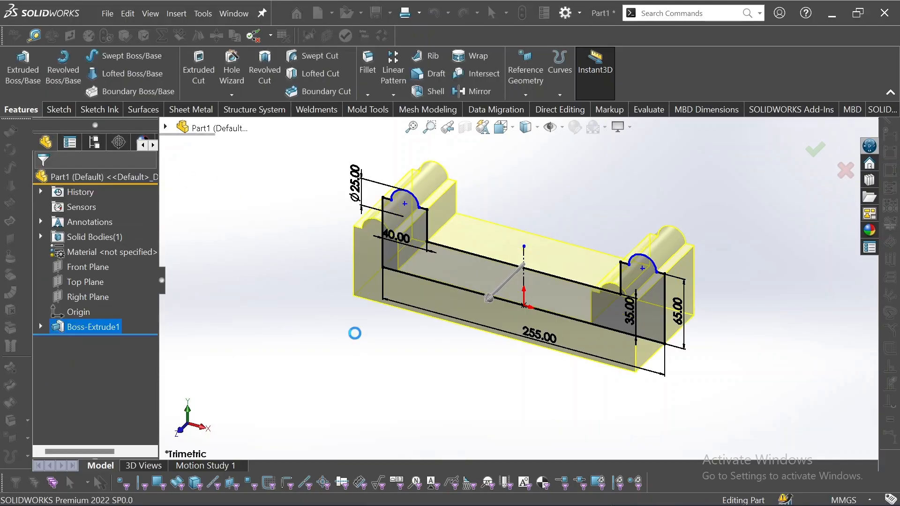
middle_drag(355, 330, 414, 302)
Orbit the part until the block's flat end face is in view and select it.
click(352, 298)
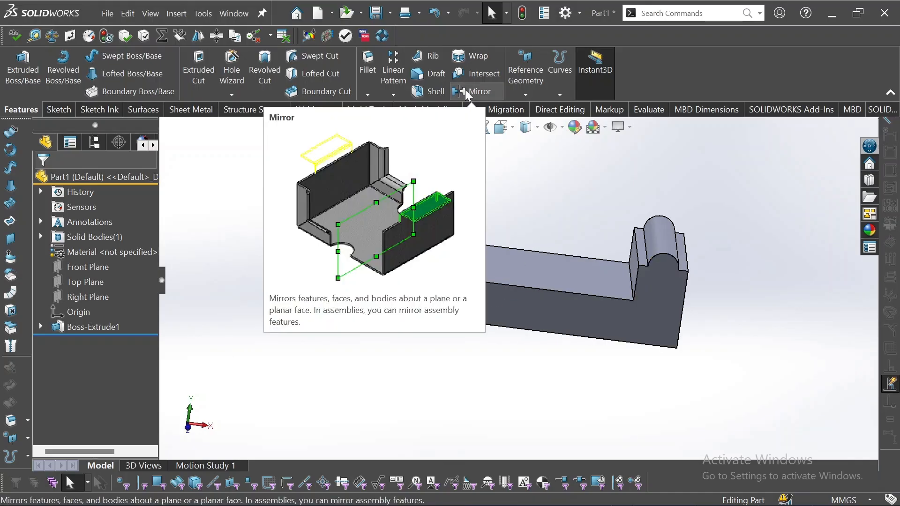
middle_drag(516, 195, 342, 316)
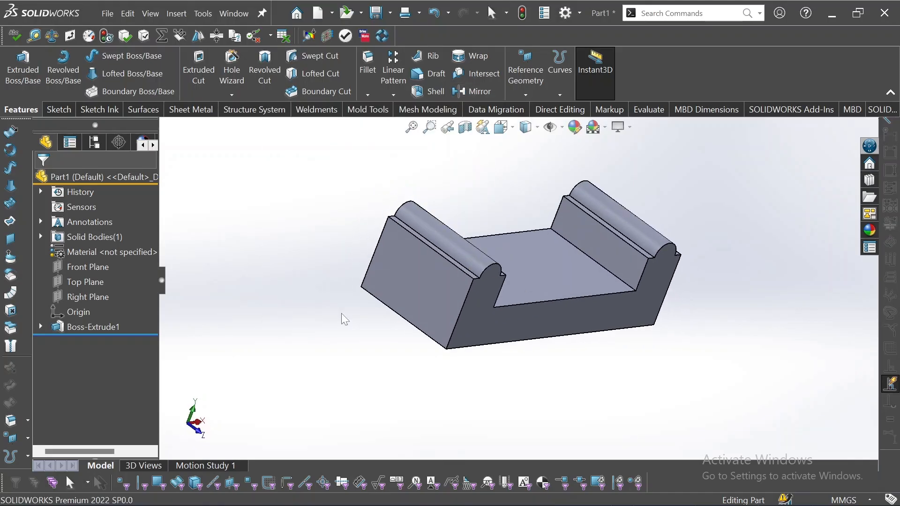
click(425, 275)
On the end face, draw a full-width horizontal and a full-height vertical center rectangle from one centre.
click(471, 260)
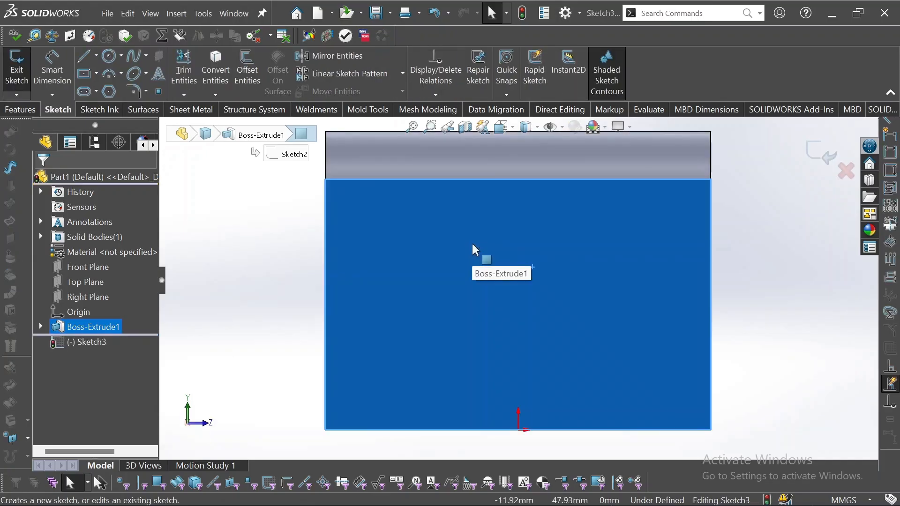
click(95, 73)
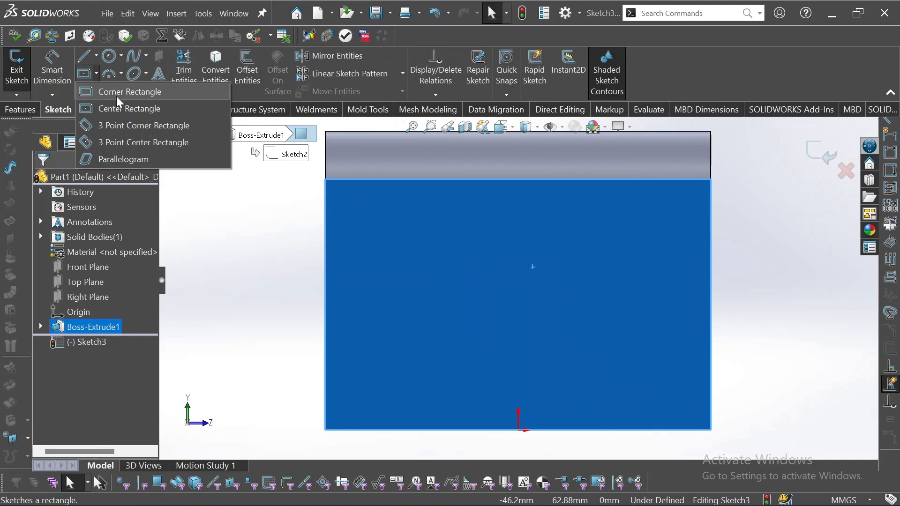
click(121, 107)
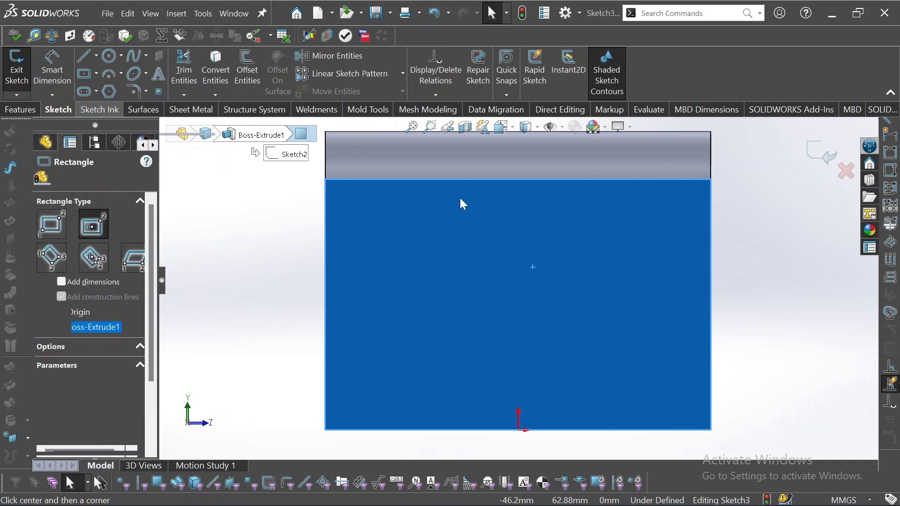
click(519, 308)
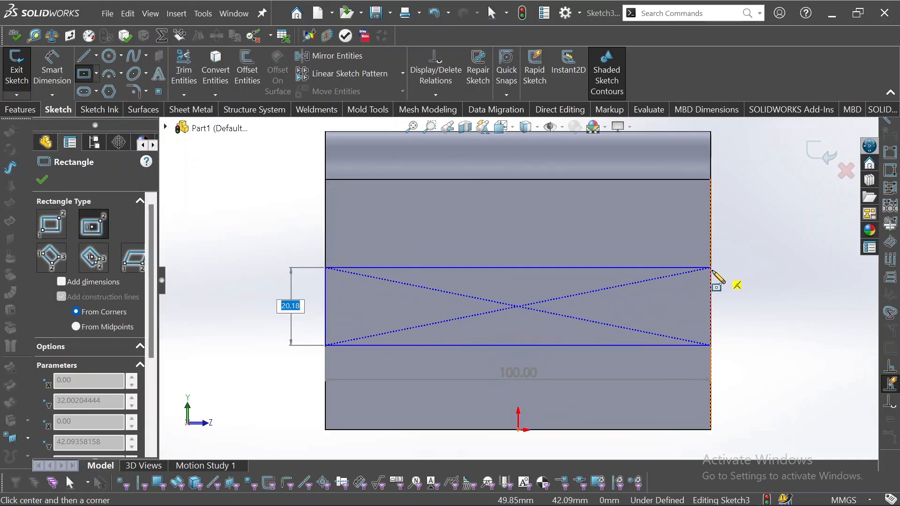
click(711, 279)
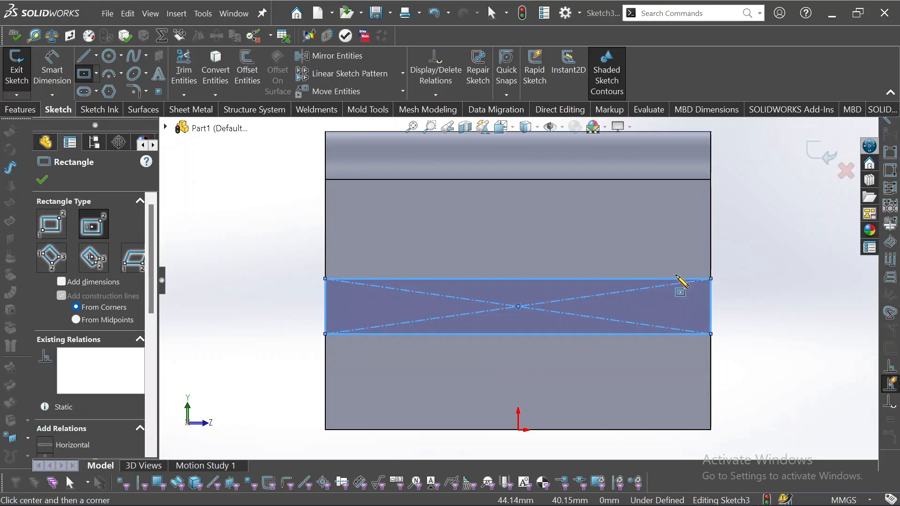
click(518, 307)
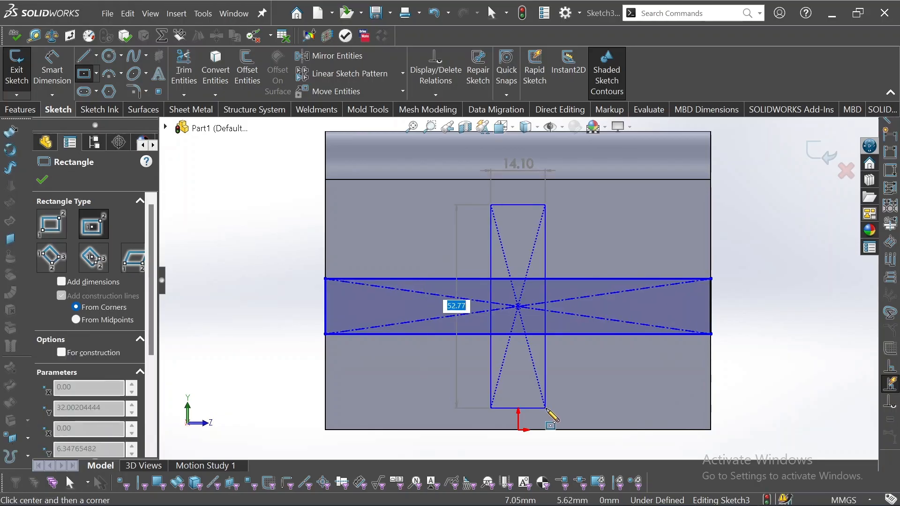
click(560, 430)
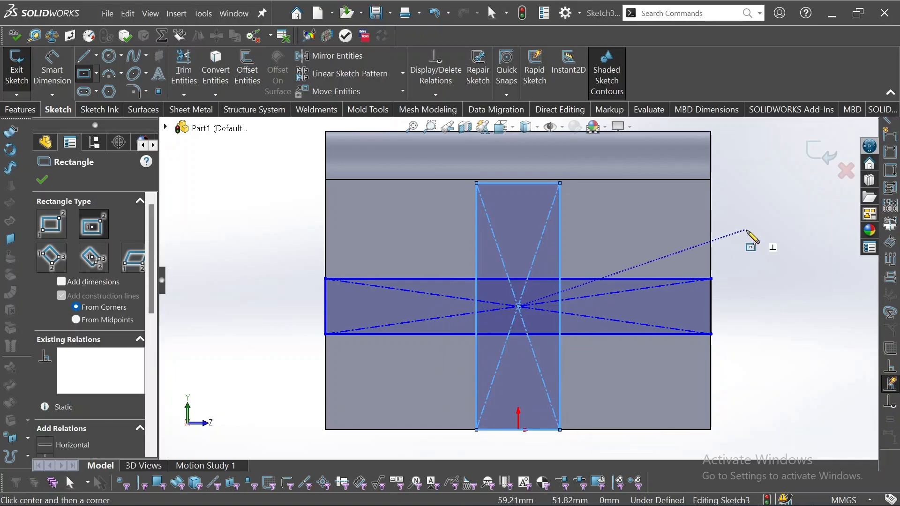
key(Escape)
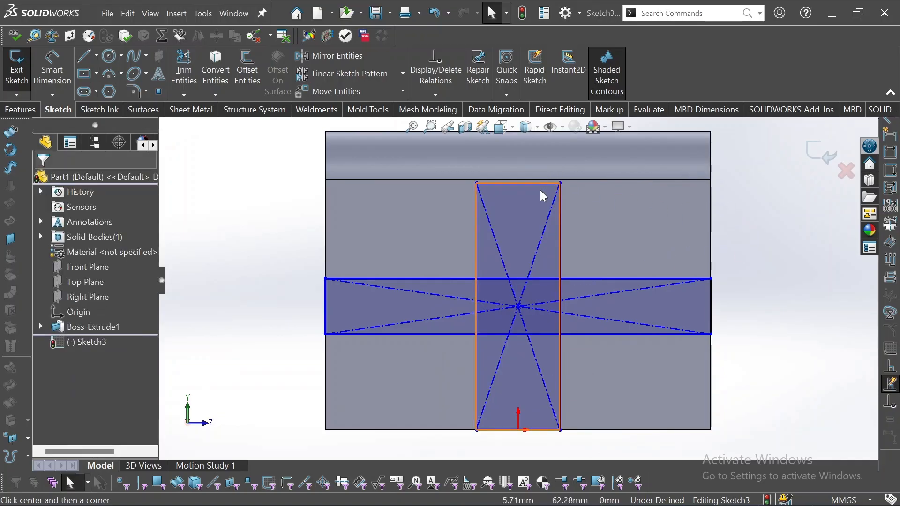
Add Collinear relations between the vertical strip's top and bottom edges and the face edges.
click(540, 183)
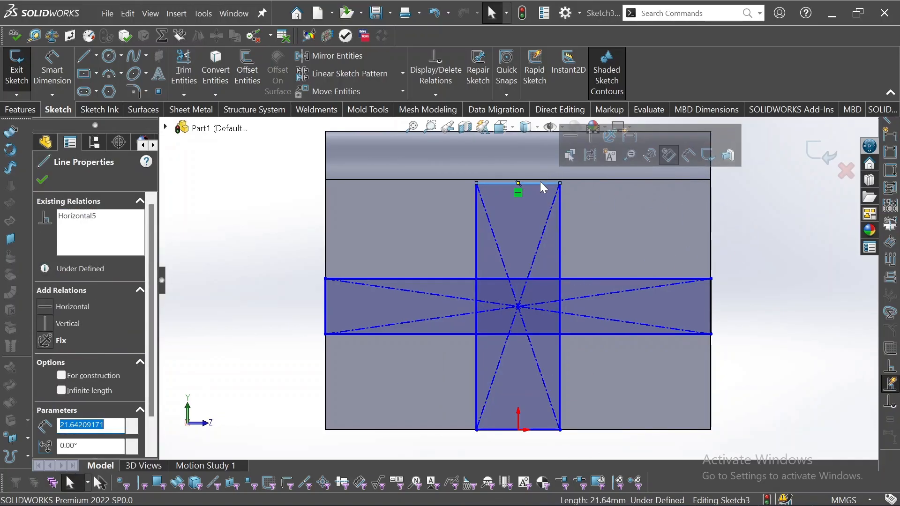
ctrl+click(539, 179)
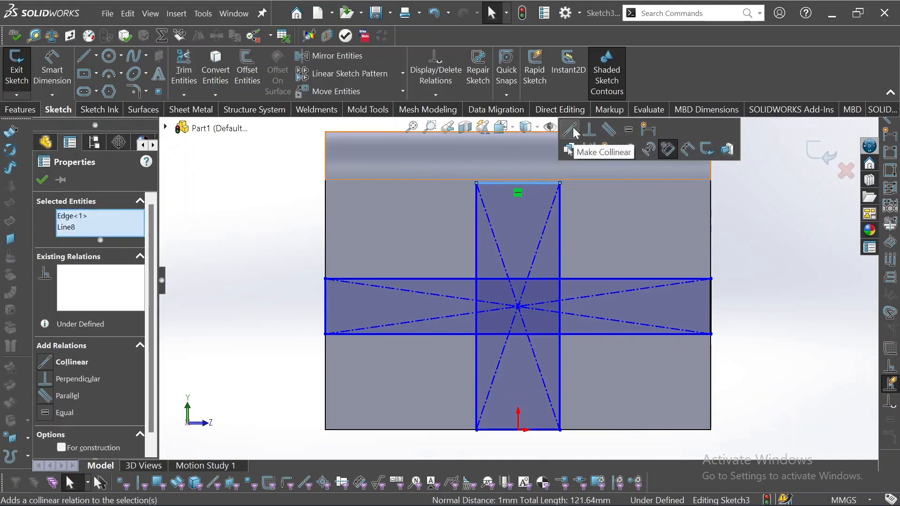
click(574, 131)
click(781, 296)
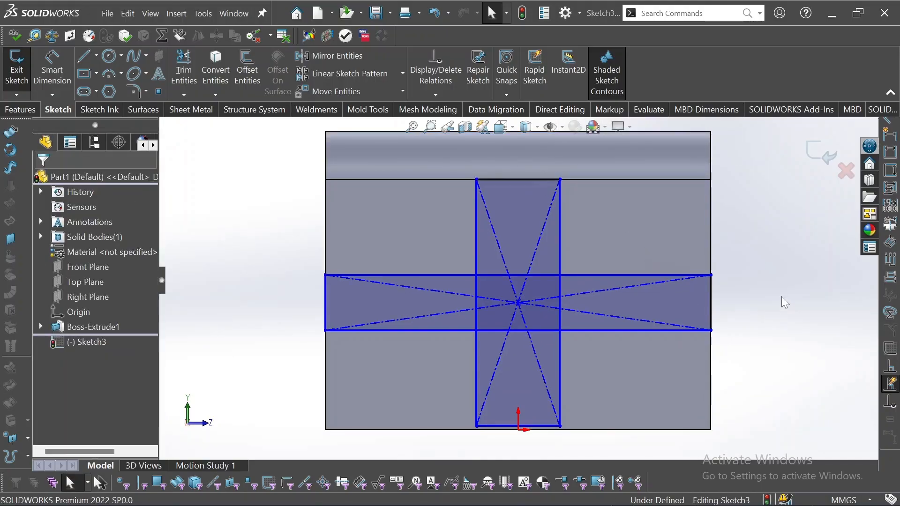
click(557, 430)
ctrl+click(568, 430)
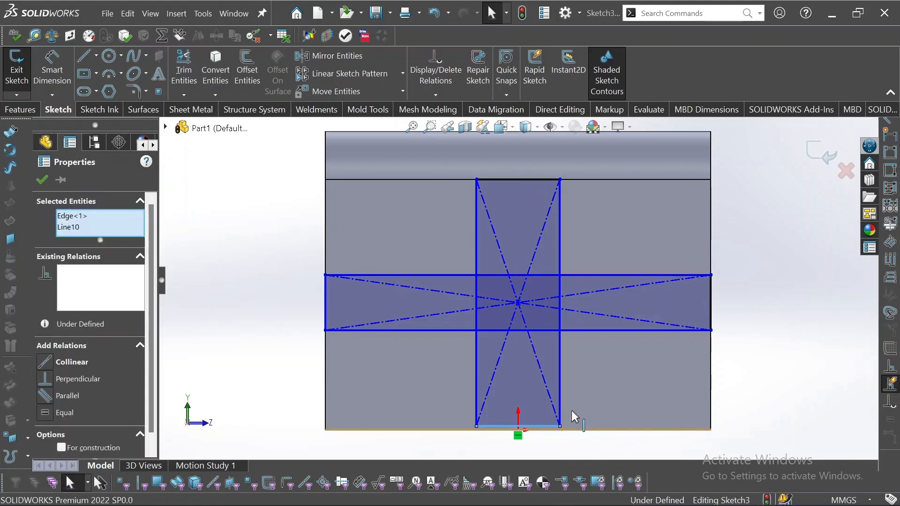
click(595, 381)
click(753, 258)
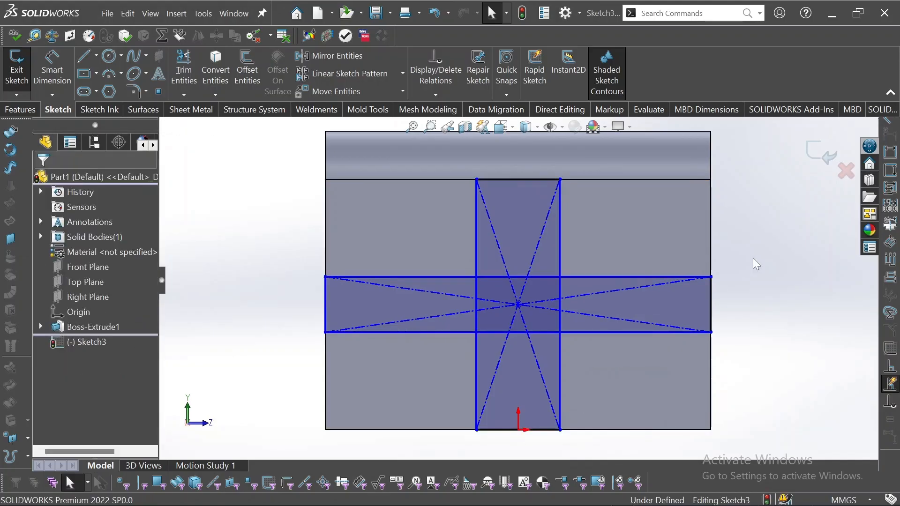
mouse_move(753, 258)
middle_down()
mouse_move(712, 256)
mouse_move(724, 253)
middle_up()
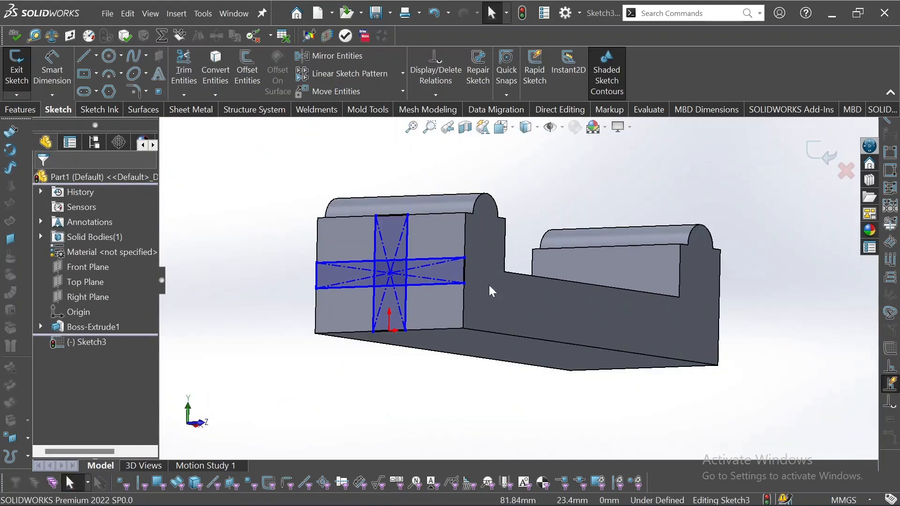
Start an Extruded Cut and select all five regions of the cross sketch.
click(37, 111)
click(190, 63)
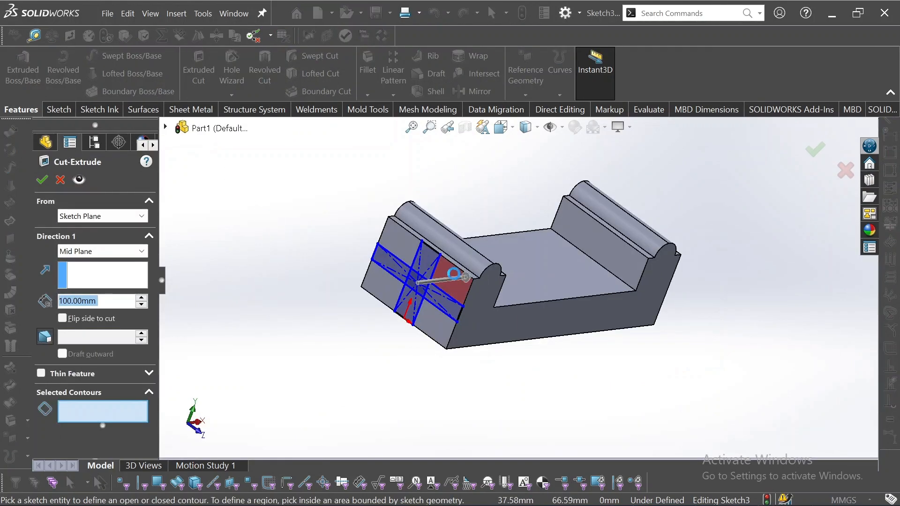
scroll(457, 283, down, 3)
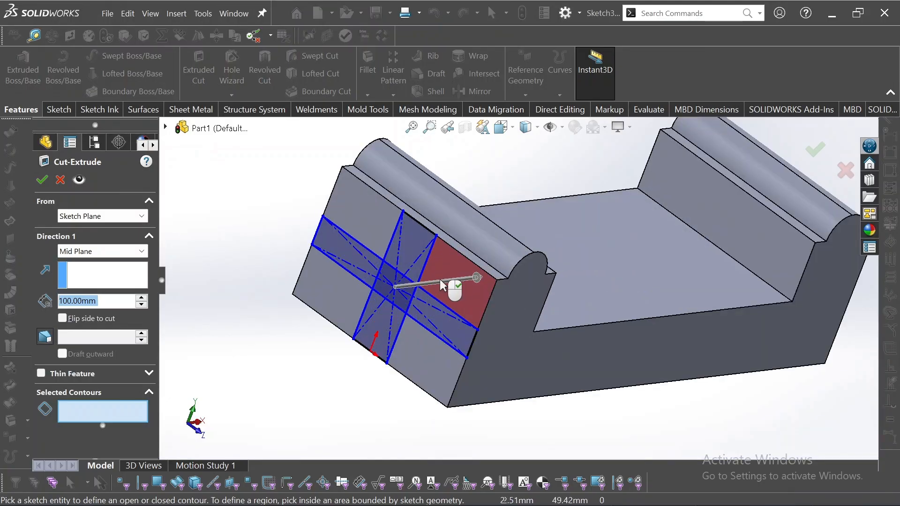
click(415, 280)
click(440, 328)
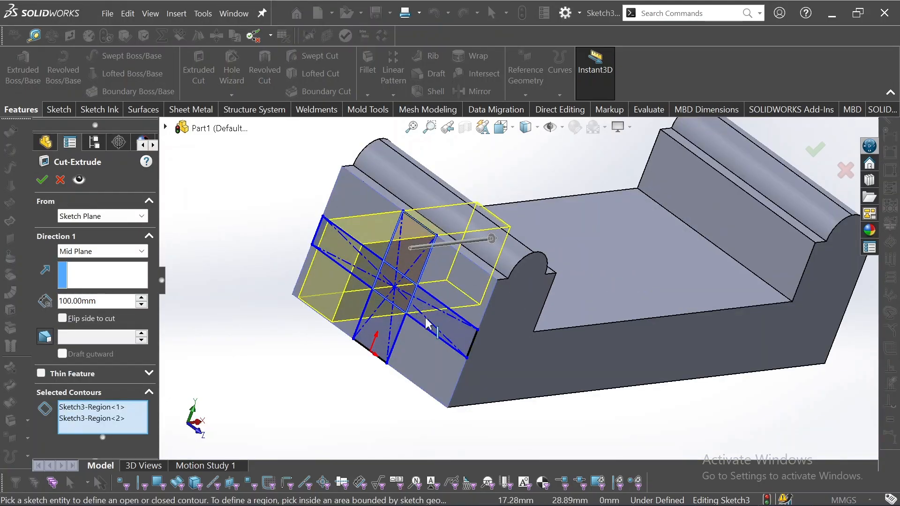
click(444, 326)
click(370, 334)
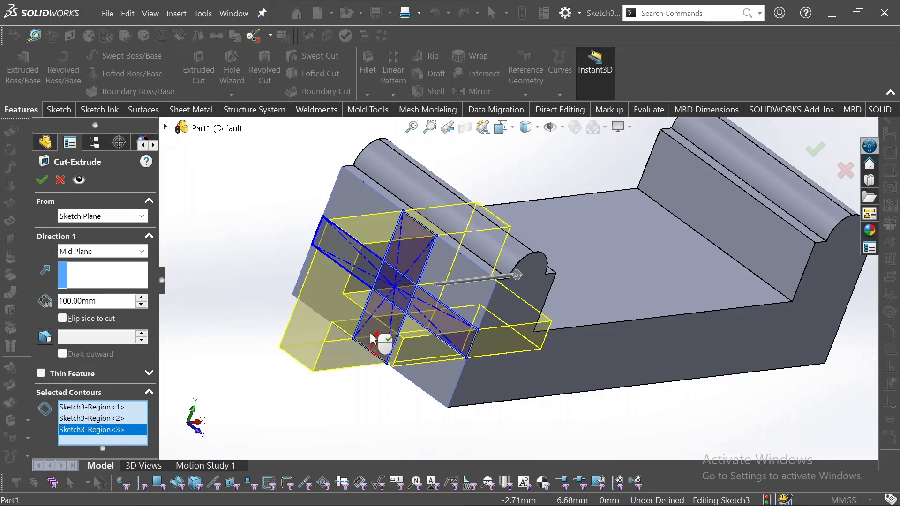
click(346, 257)
middle_drag(346, 257, 261, 341)
Set the cut to Blind with a 5 mm depth and confirm it.
click(112, 252)
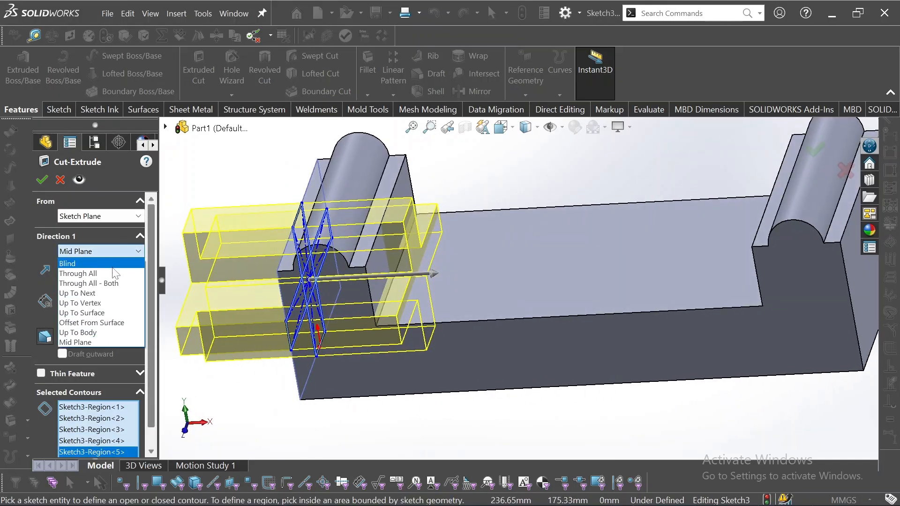
click(89, 263)
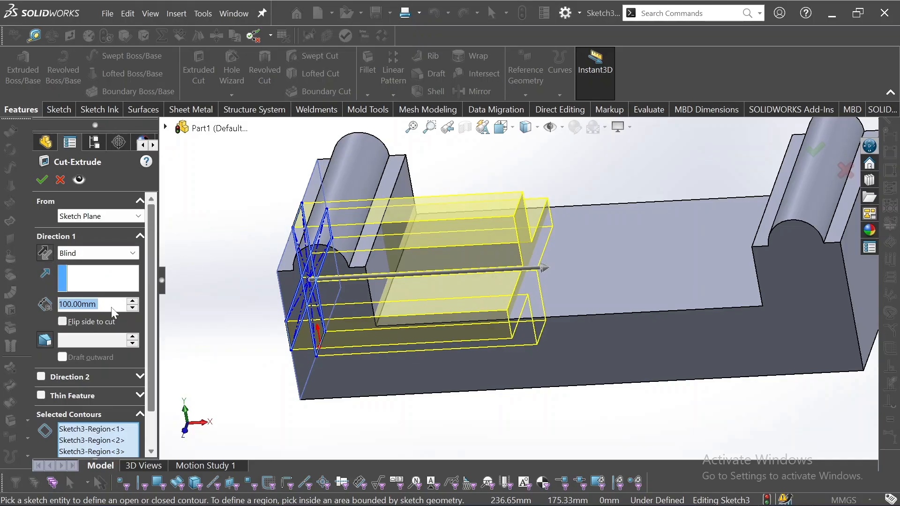
text(1)
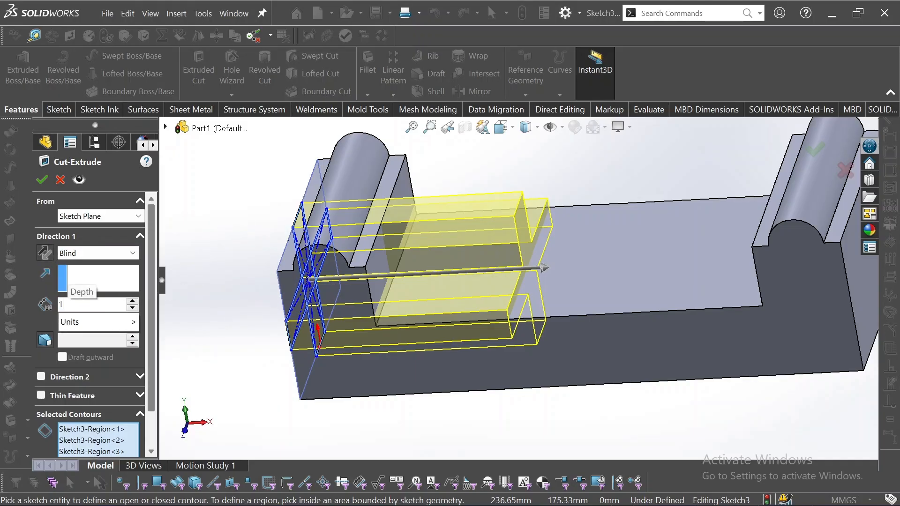
key(BackSpace)
text(5)
key(Return)
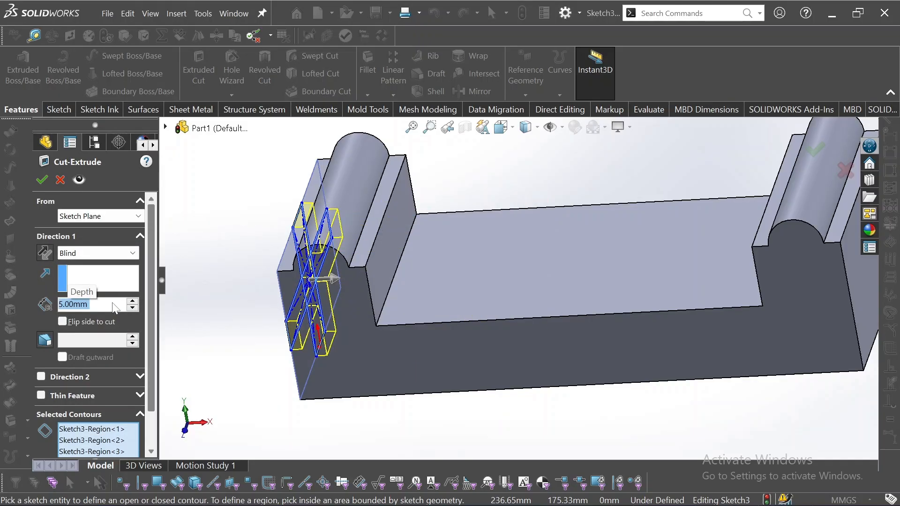
key(Return)
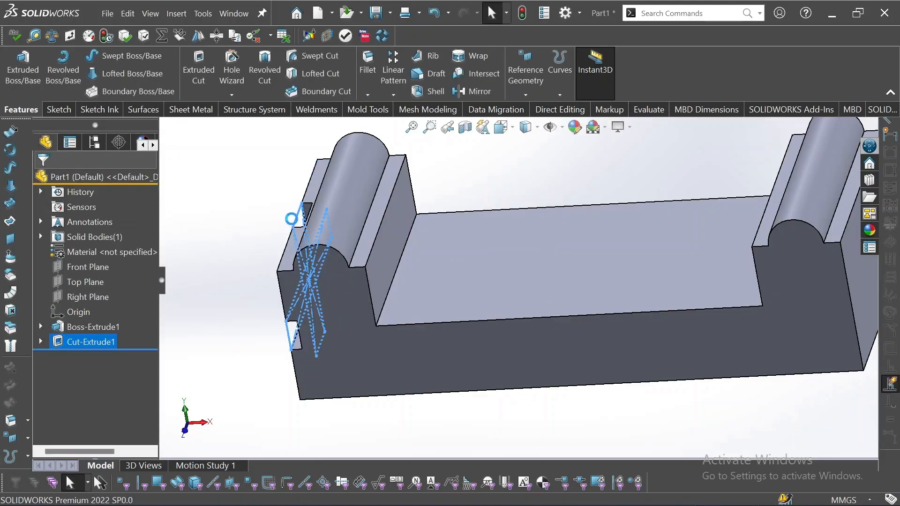
middle_drag(291, 219, 272, 232)
click(266, 233)
scroll(272, 232, down, 1)
scroll(272, 232, down, 6)
scroll(271, 232, up, 11)
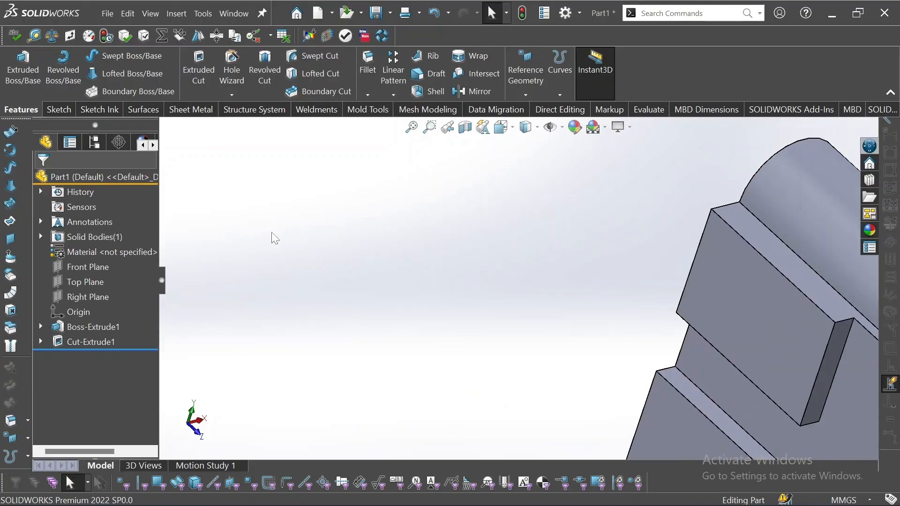
scroll(497, 268, down, 2)
key(f)
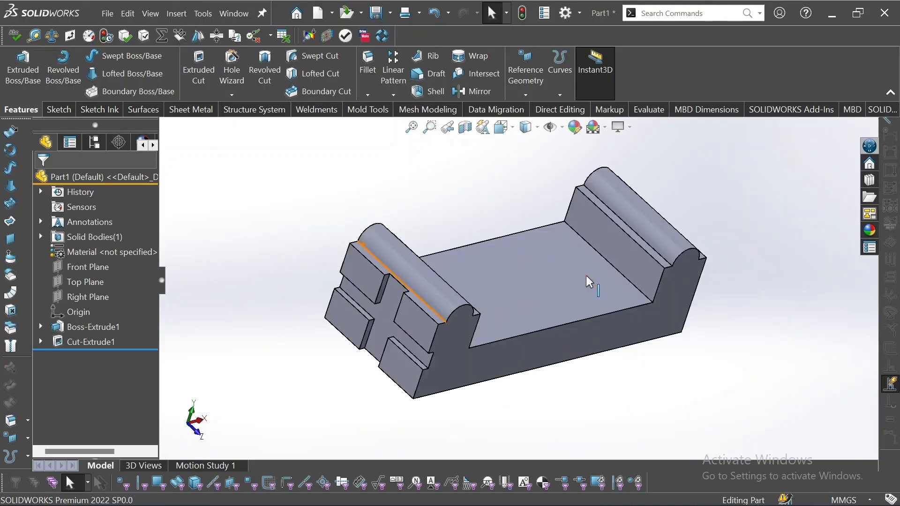
middle_drag(712, 367, 619, 356)
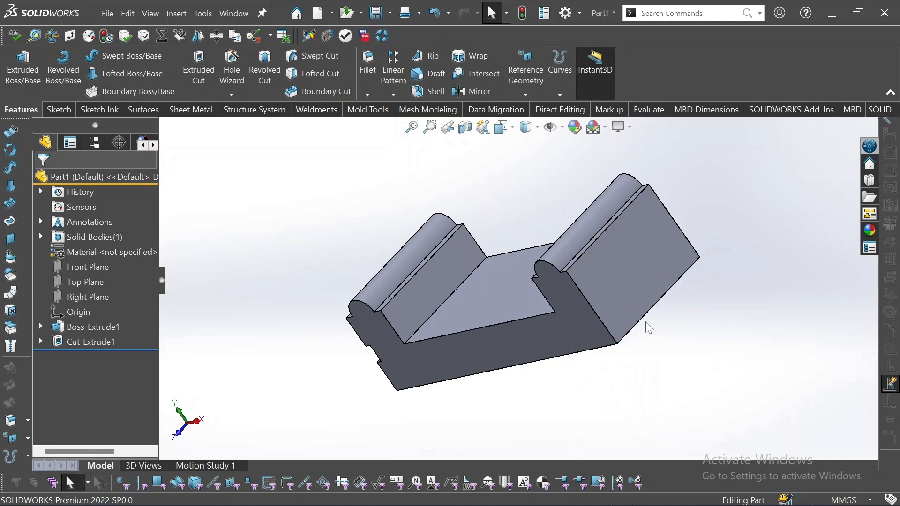
middle_drag(660, 319, 311, 248)
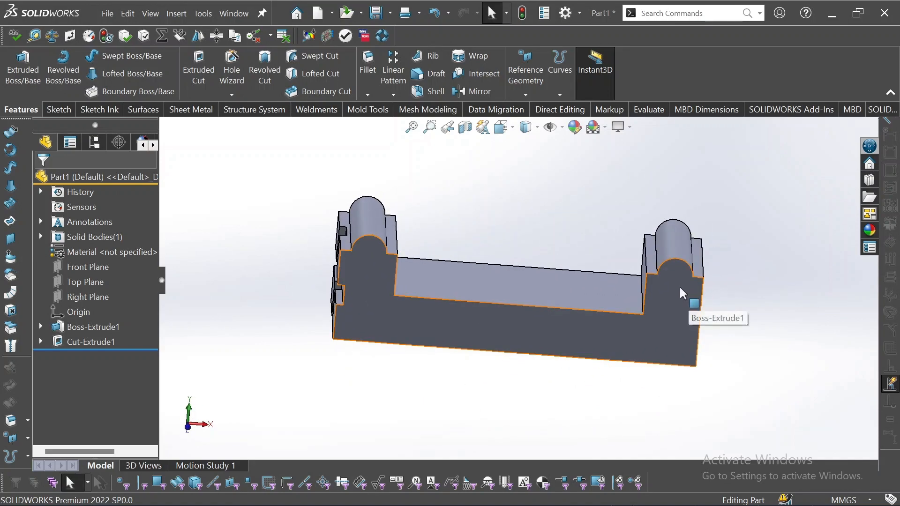
middle_drag(635, 277, 622, 259)
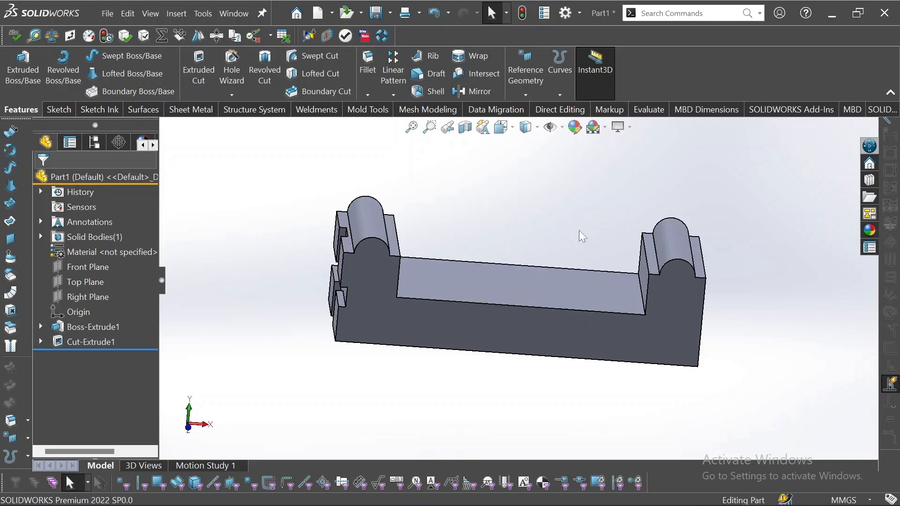
middle_drag(573, 260, 496, 230)
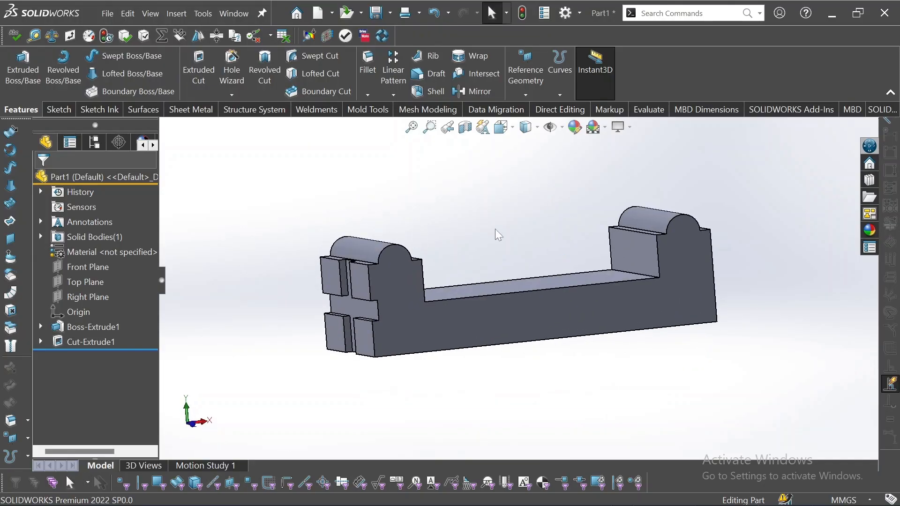
Check the Top, Front and Right planes and snap the view to Front.
click(75, 285)
click(71, 265)
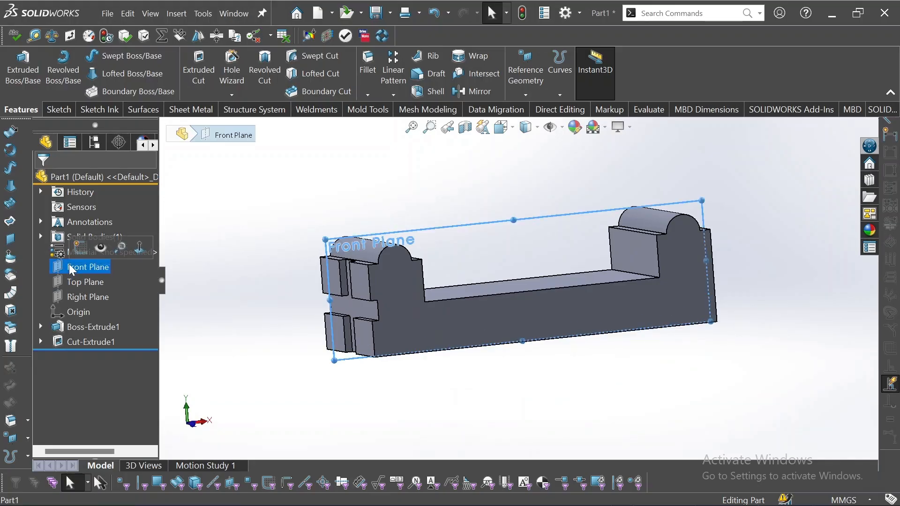
click(74, 297)
middle_drag(295, 348, 276, 358)
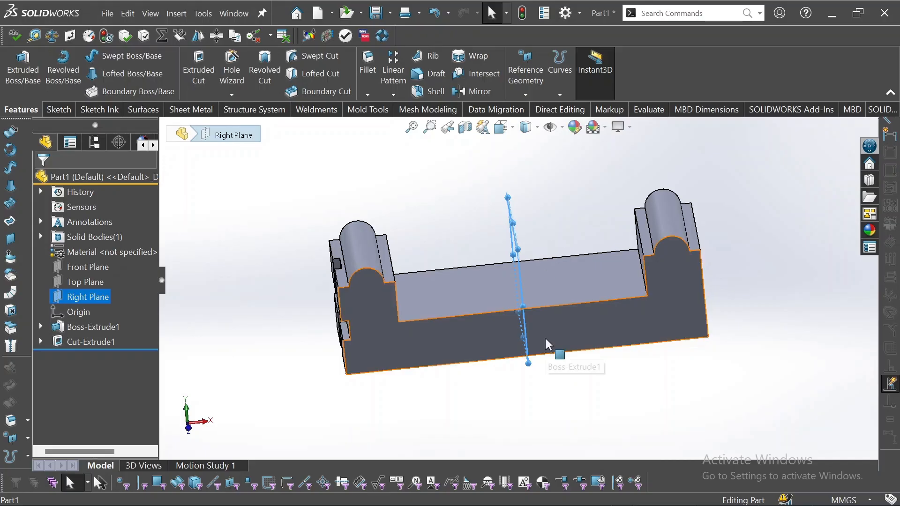
key(space)
click(424, 330)
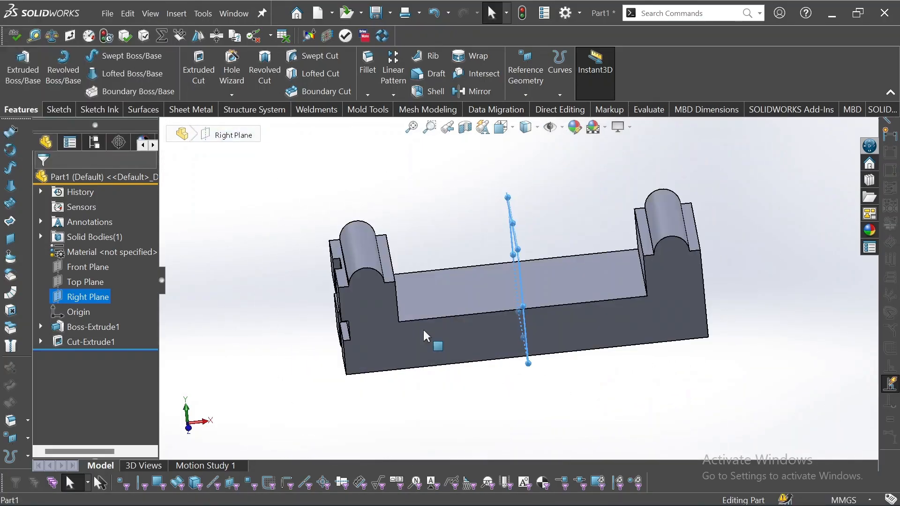
click(424, 328)
click(437, 231)
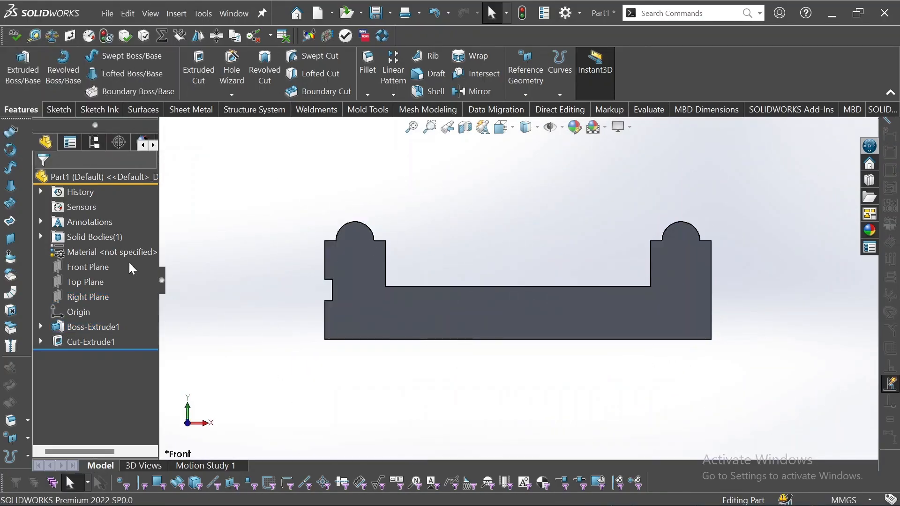
Select the Right Plane and launch the Mirror feature.
click(82, 298)
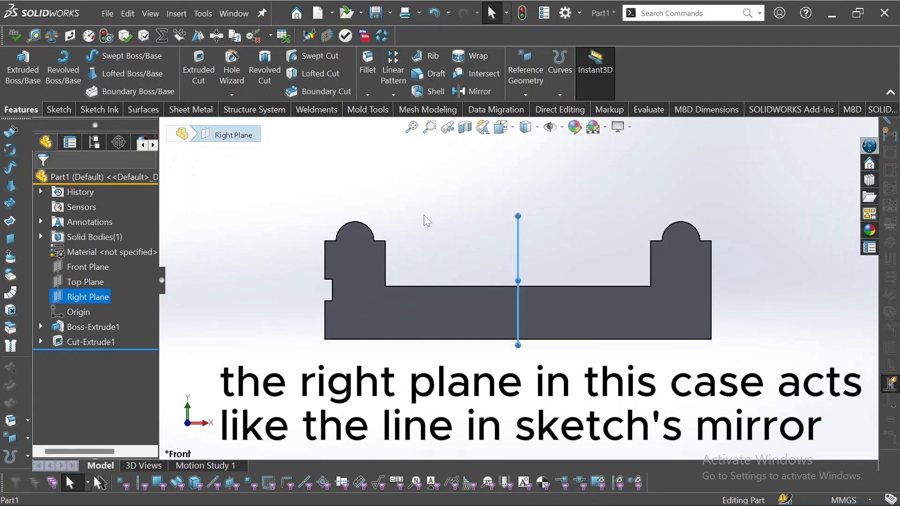
middle_drag(460, 260, 467, 278)
click(433, 194)
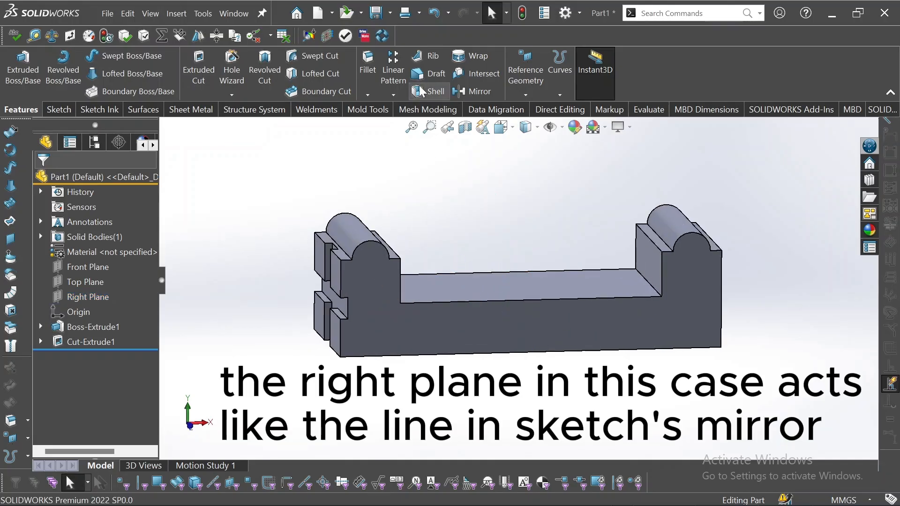
click(471, 91)
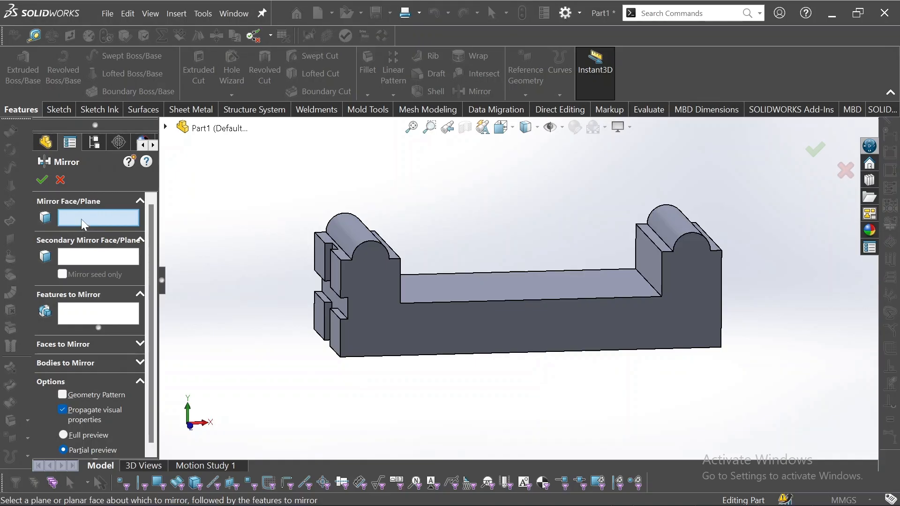
Use Right Plane as the mirror plane, add Cut-Extrude1 to mirror, and accept.
click(166, 127)
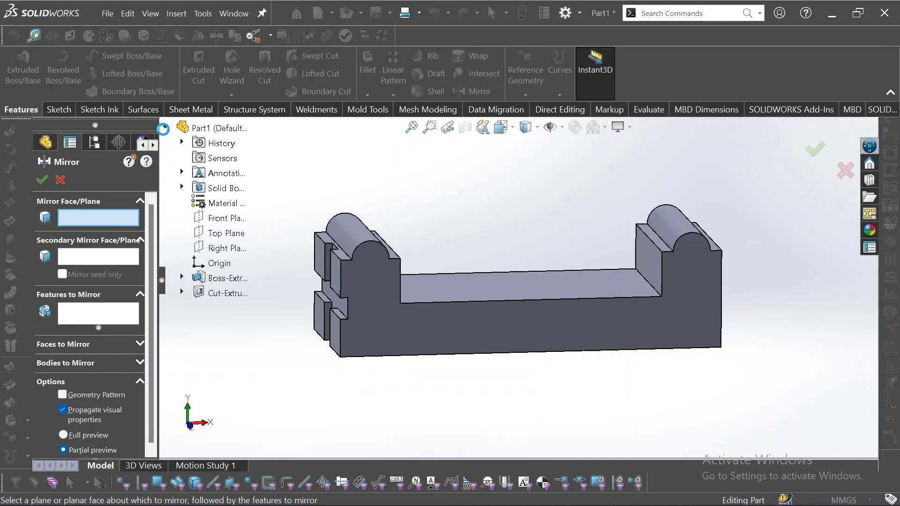
click(212, 250)
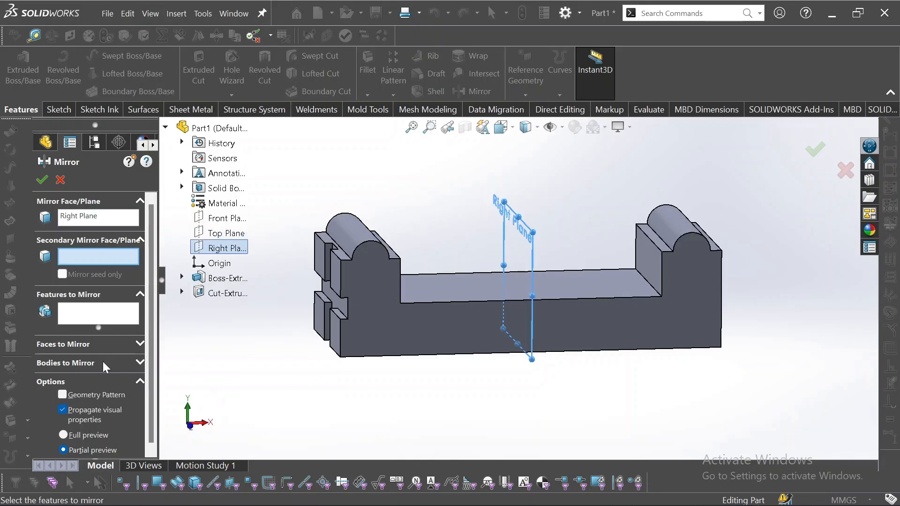
click(80, 318)
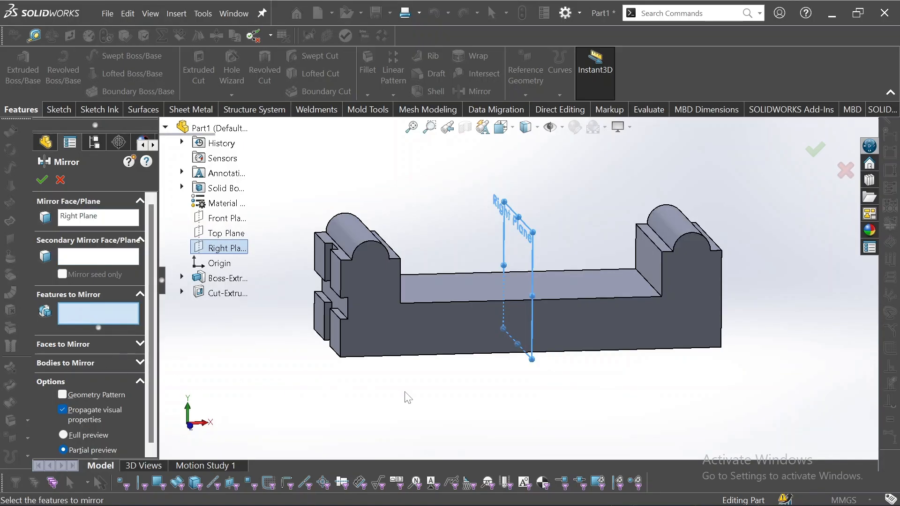
click(335, 300)
click(335, 300)
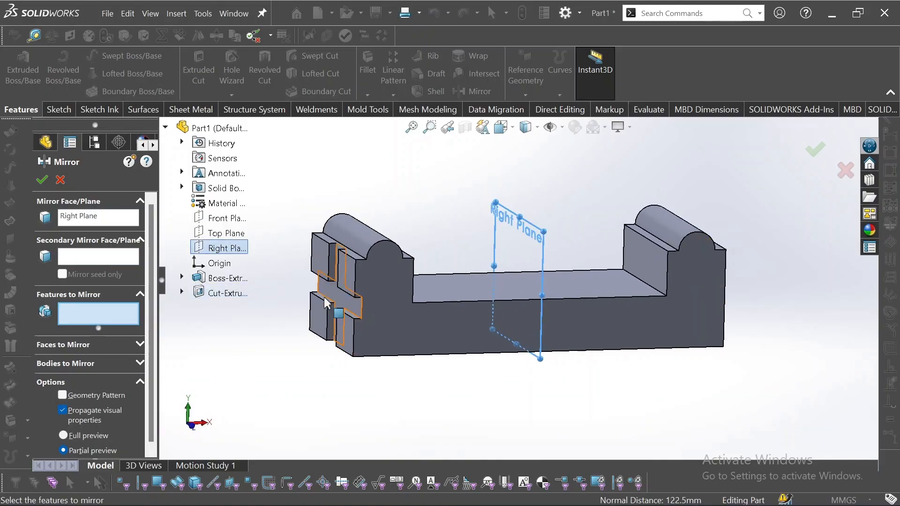
click(220, 294)
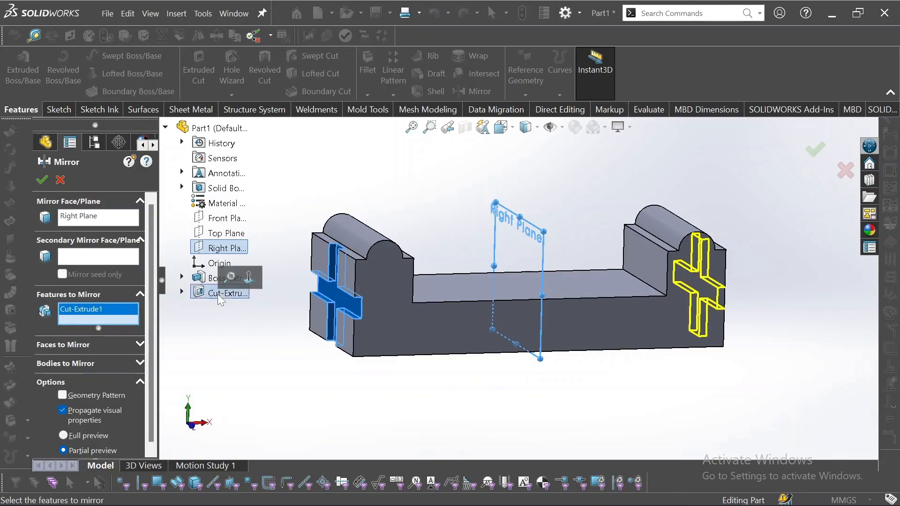
middle_drag(653, 378, 582, 366)
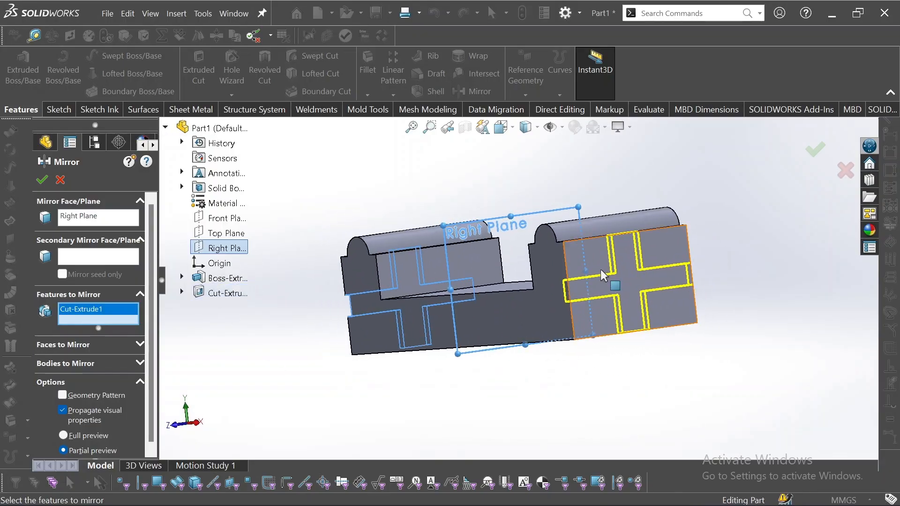
middle_drag(613, 277, 659, 327)
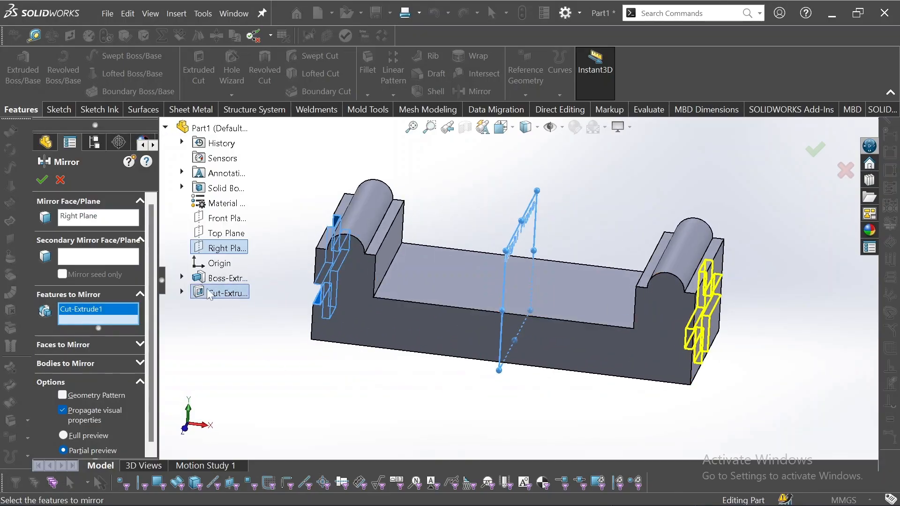
click(42, 179)
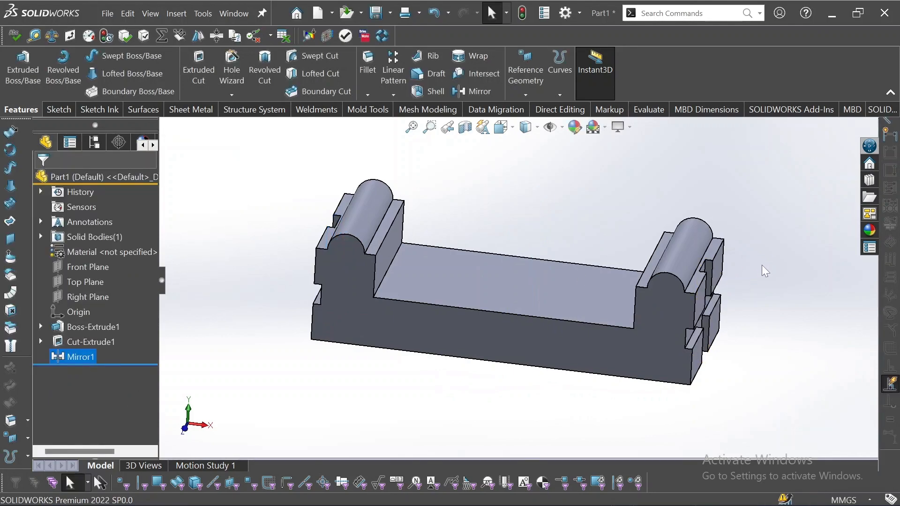
Orbit to compare both cross-slotted ends, and start a second Mirror feature.
middle_drag(762, 268, 792, 316)
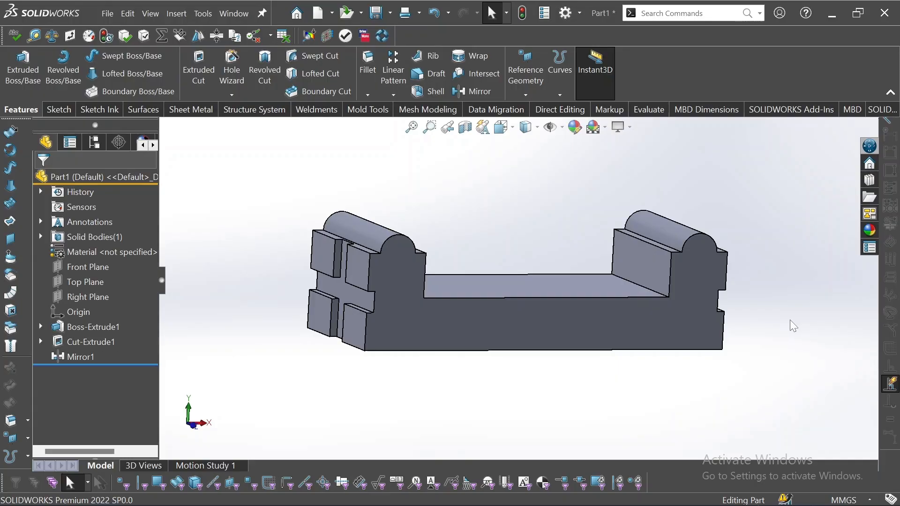
middle_drag(789, 320, 728, 375)
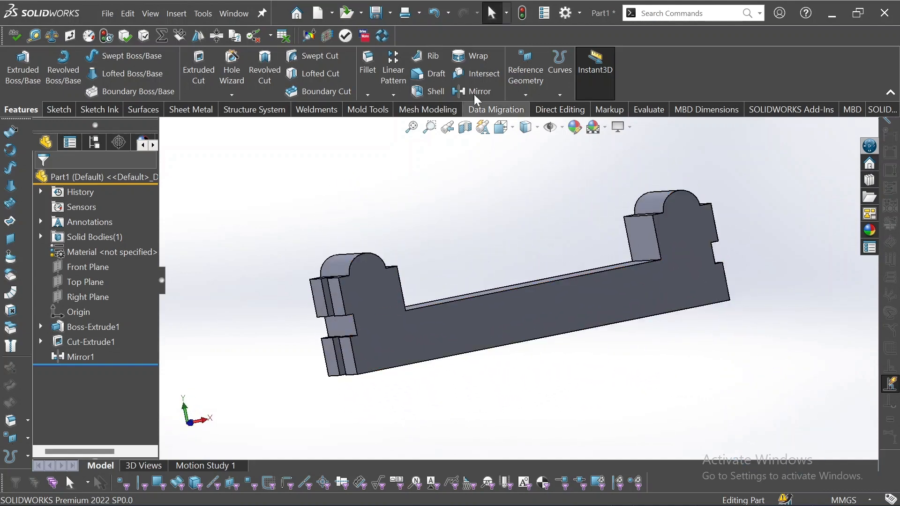
click(475, 91)
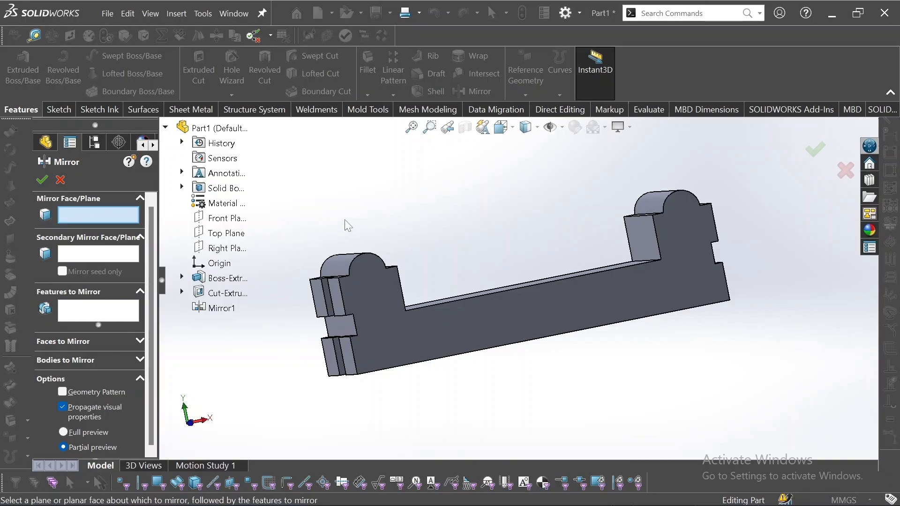
Switch Mirror to whole bodies, use the long side face as the mirror plane, and select the solid body.
middle_drag(346, 220, 399, 242)
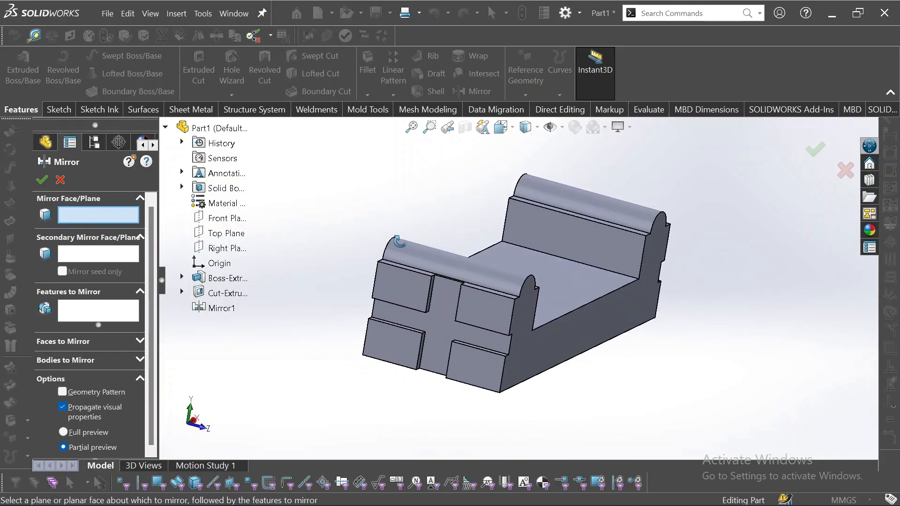
click(139, 292)
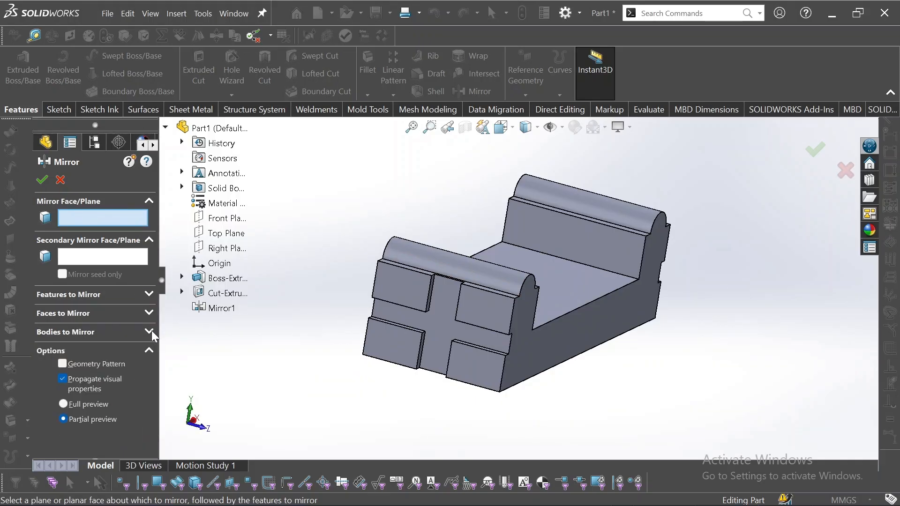
click(150, 331)
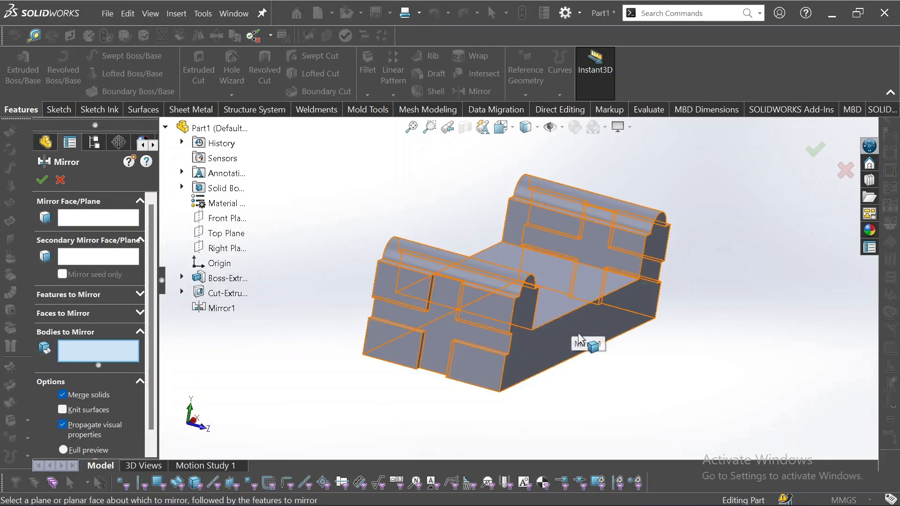
click(104, 217)
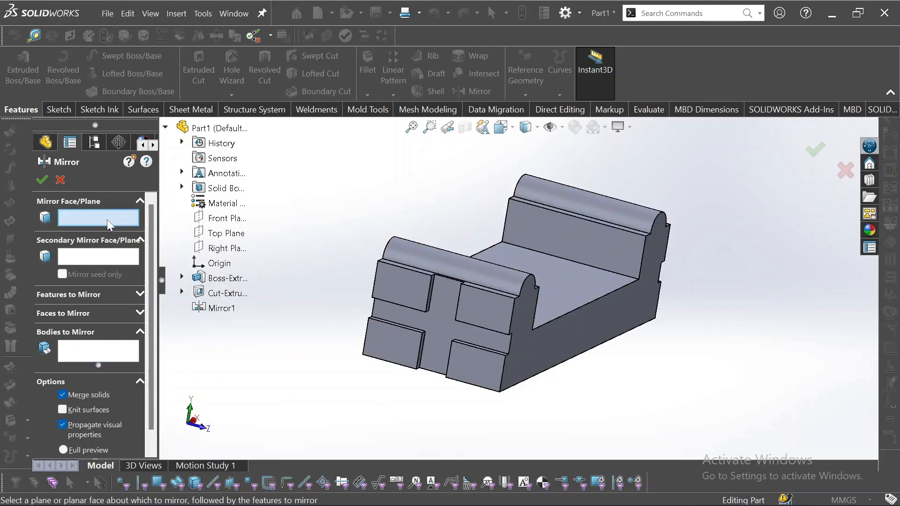
click(617, 319)
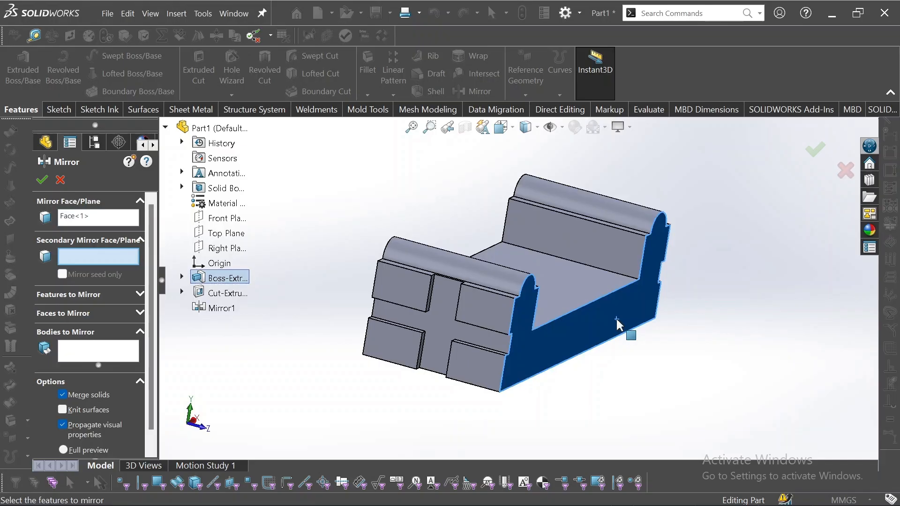
click(95, 353)
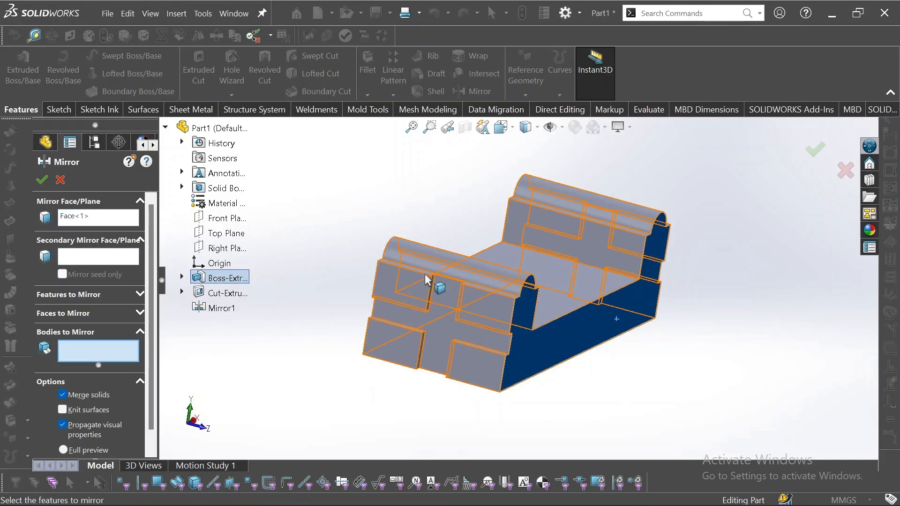
middle_drag(451, 226, 516, 224)
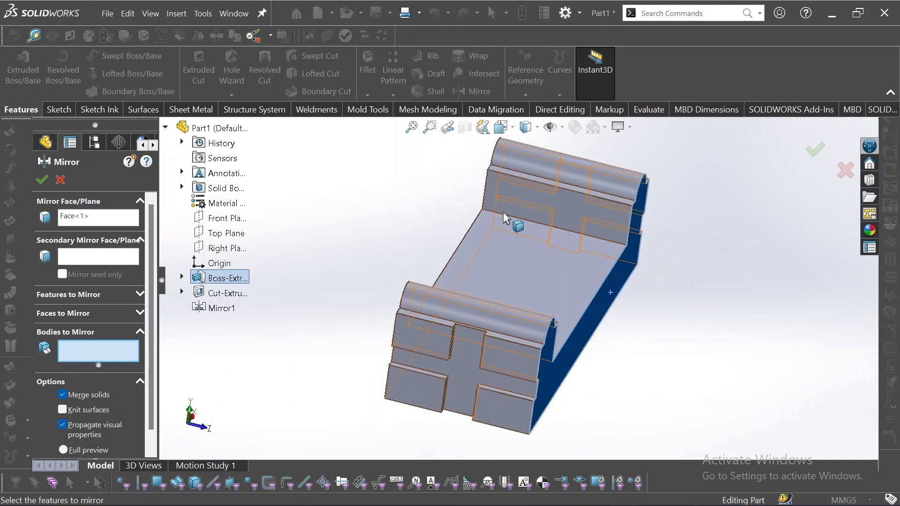
click(566, 279)
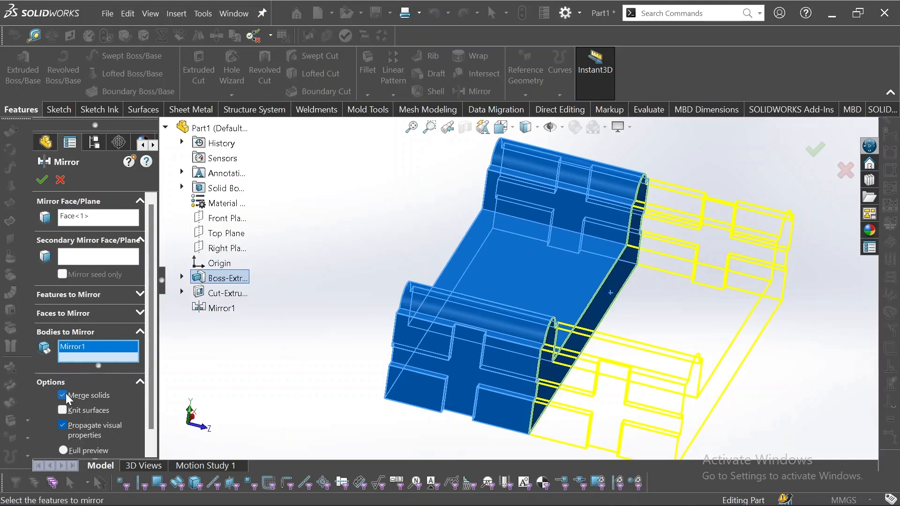
Keep Merge solids on and accept, creating Mirror2 as one merged double-width body.
click(132, 313)
click(134, 297)
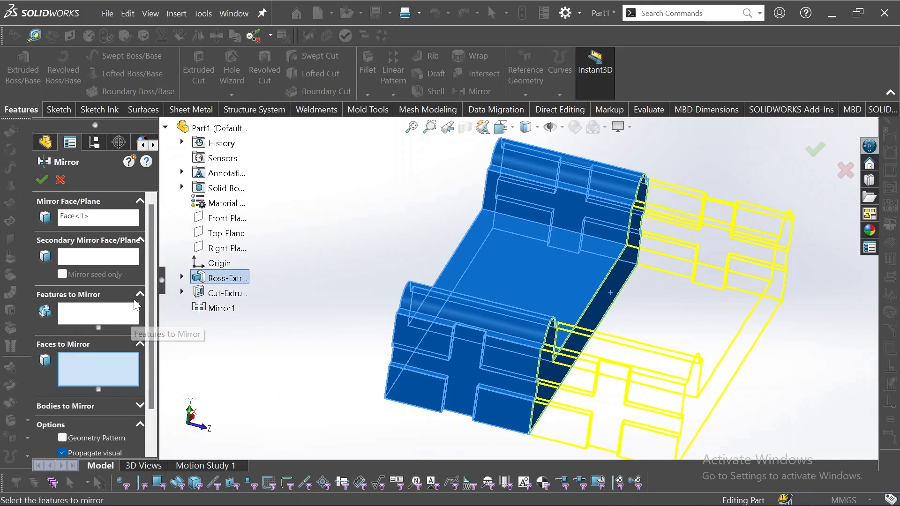
click(139, 343)
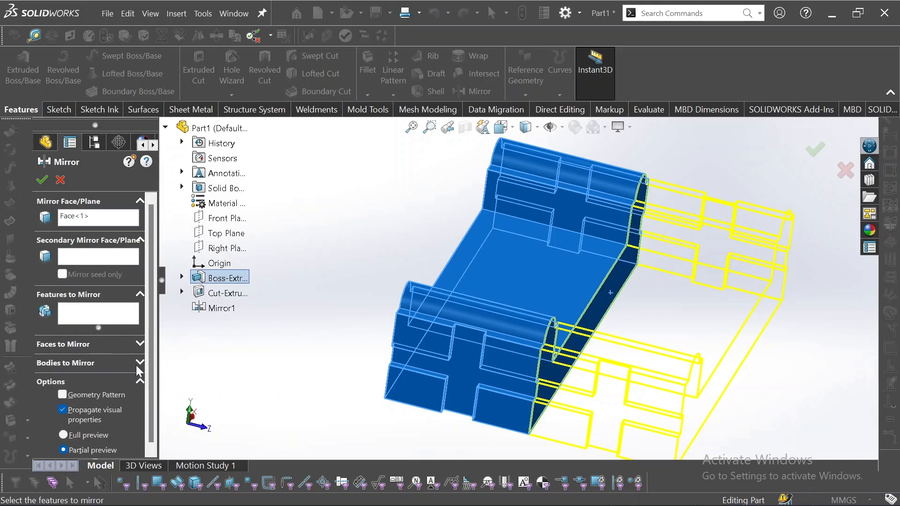
click(137, 363)
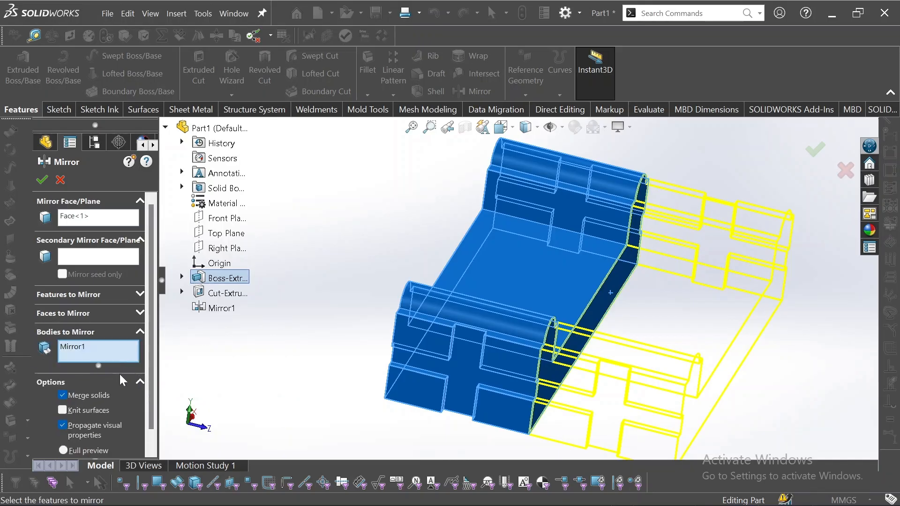
click(42, 183)
click(356, 251)
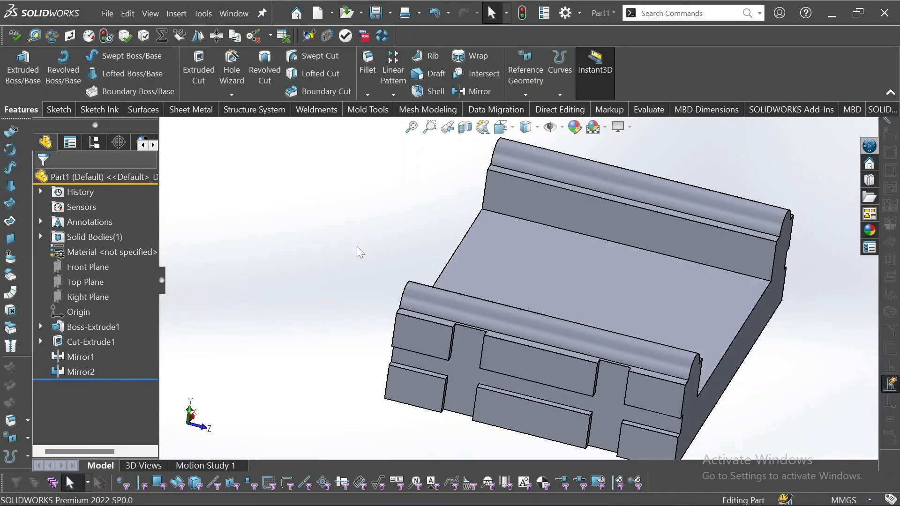
middle_drag(357, 252, 281, 281)
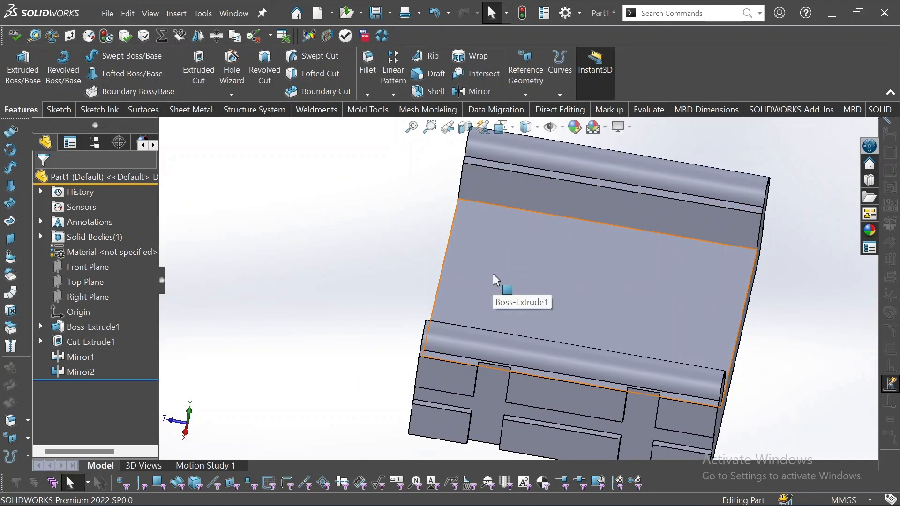
middle_drag(495, 274, 457, 216)
key(space)
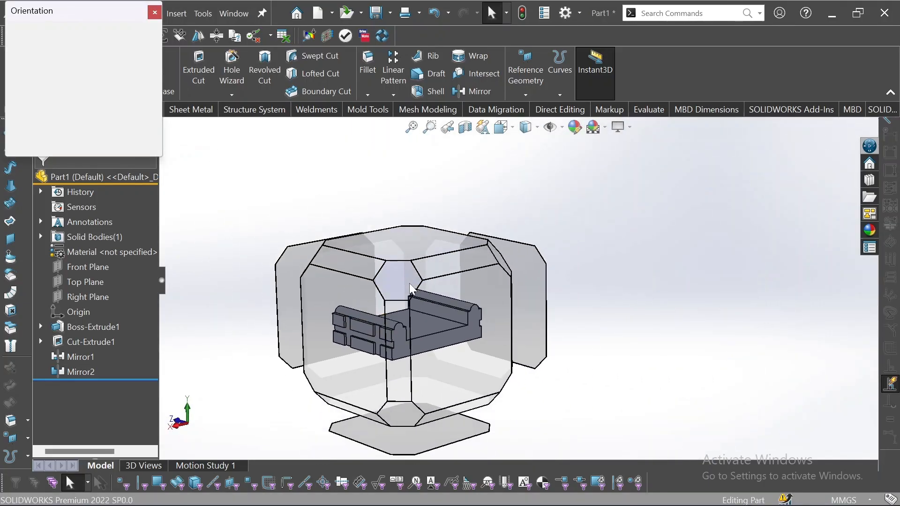
click(410, 288)
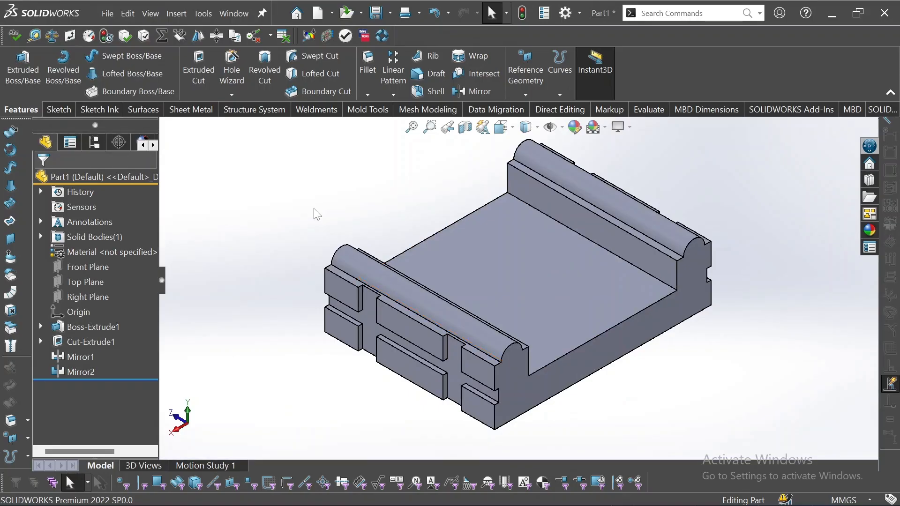